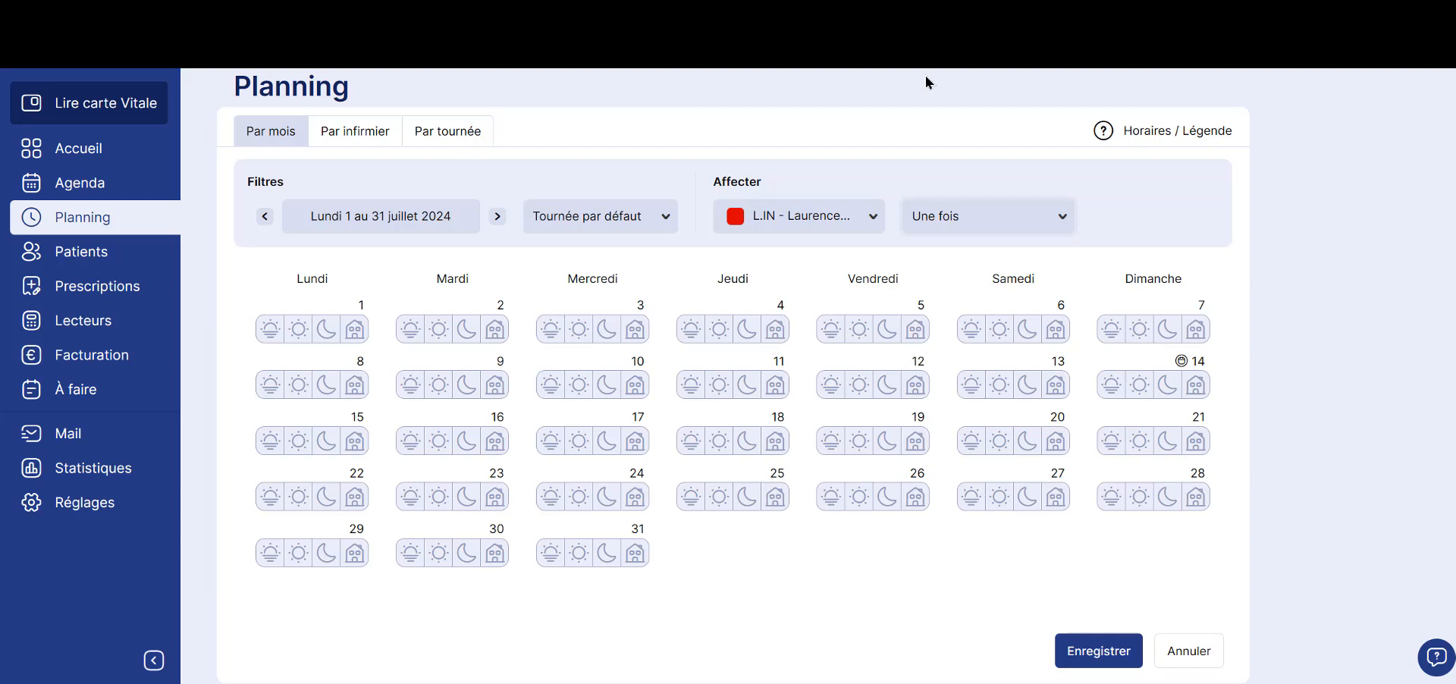
# Step: Assign the red-coded nurse to all time slots on 1 and 3 July 2024 with the "Une fois" option
pyautogui.click(1155, 138)
pyautogui.click(815, 223)
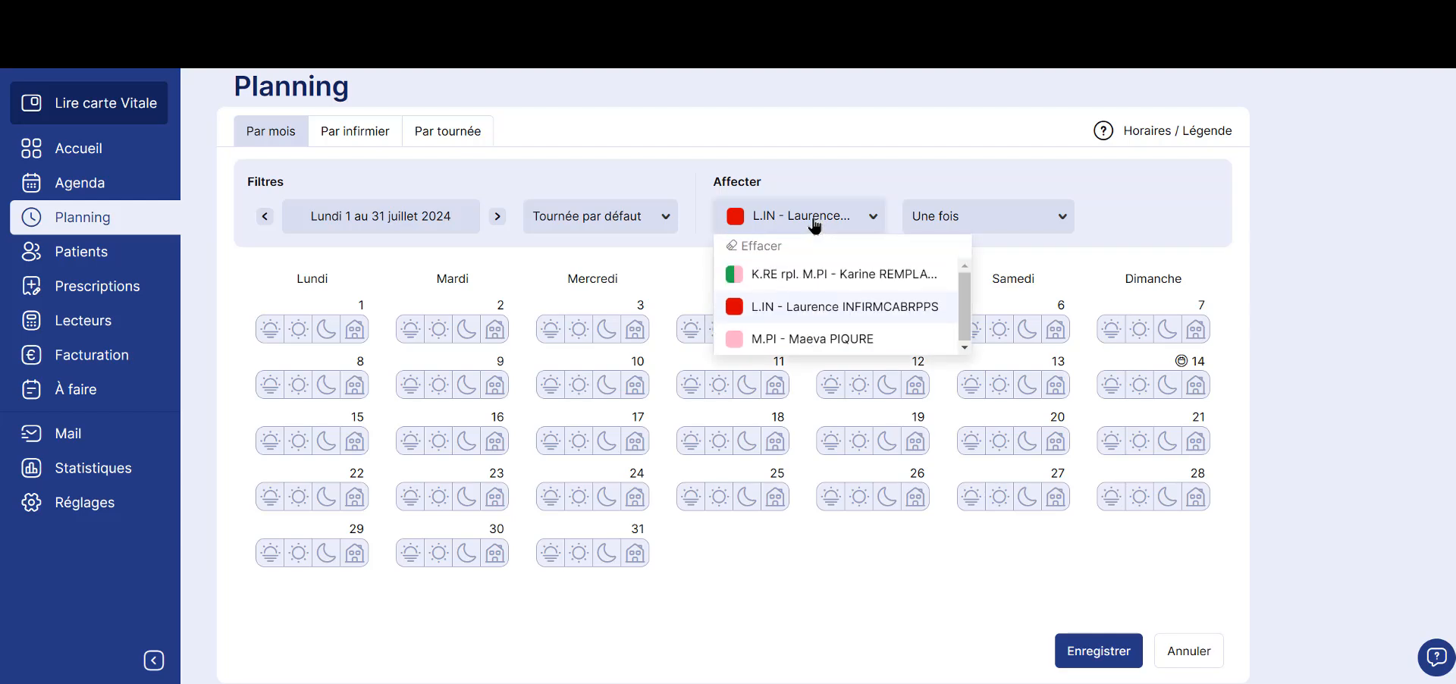
pyautogui.click(796, 308)
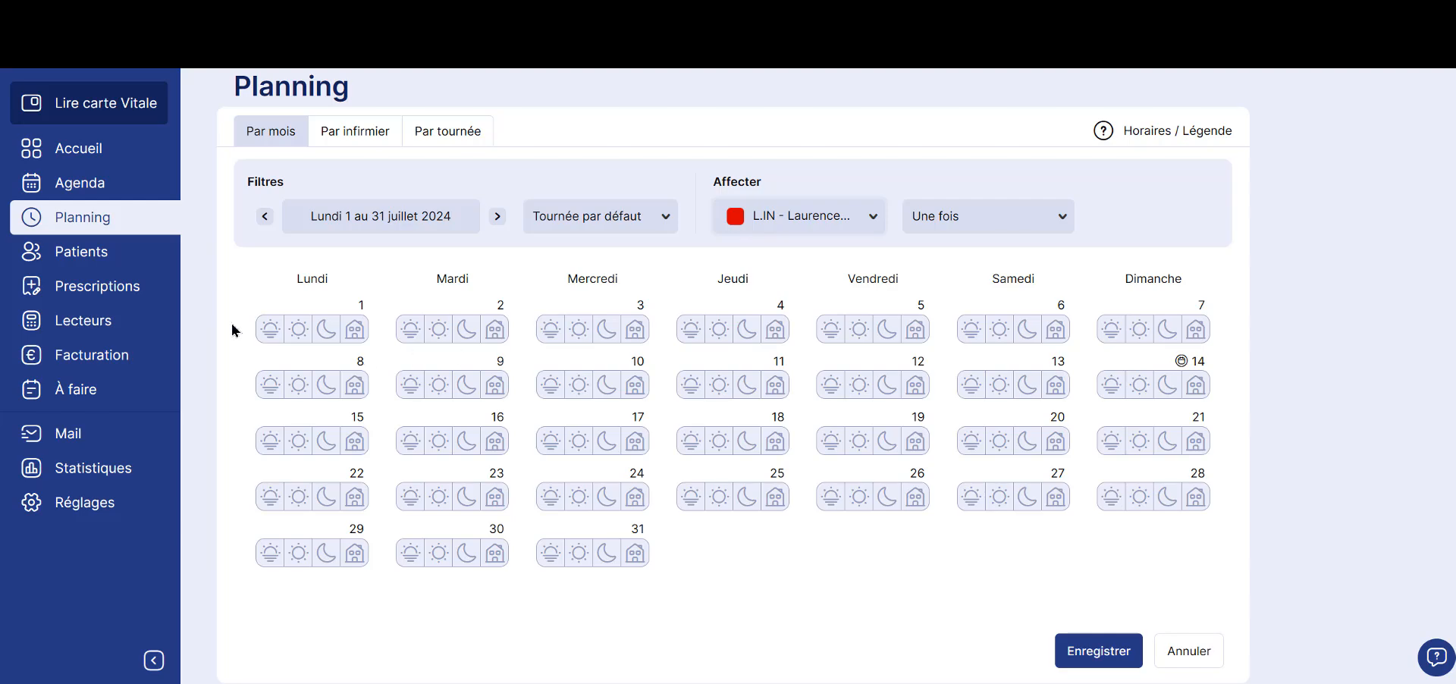
pyautogui.click(270, 330)
pyautogui.click(592, 329)
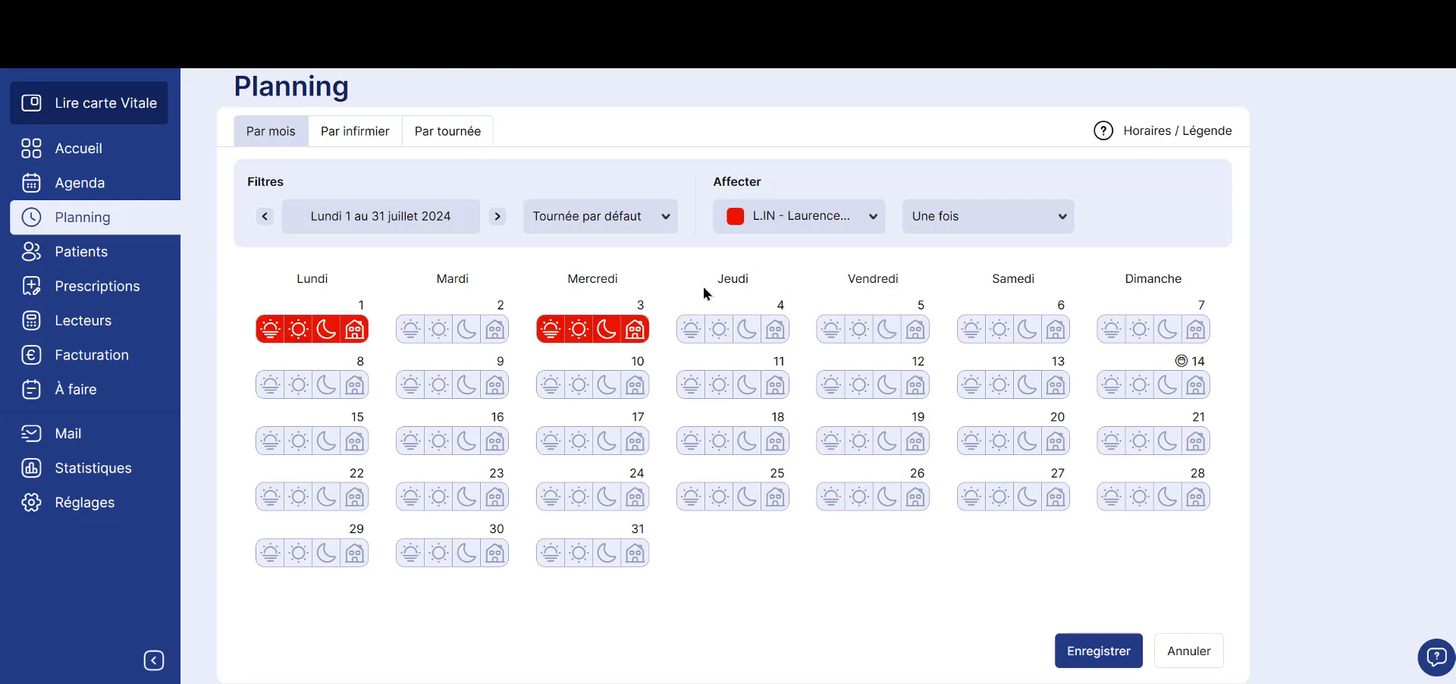
# Step: Assign the red-coded nurse to every slot of the 8–14 July week using the "Toute la semaine" recurrence
pyautogui.click(1011, 224)
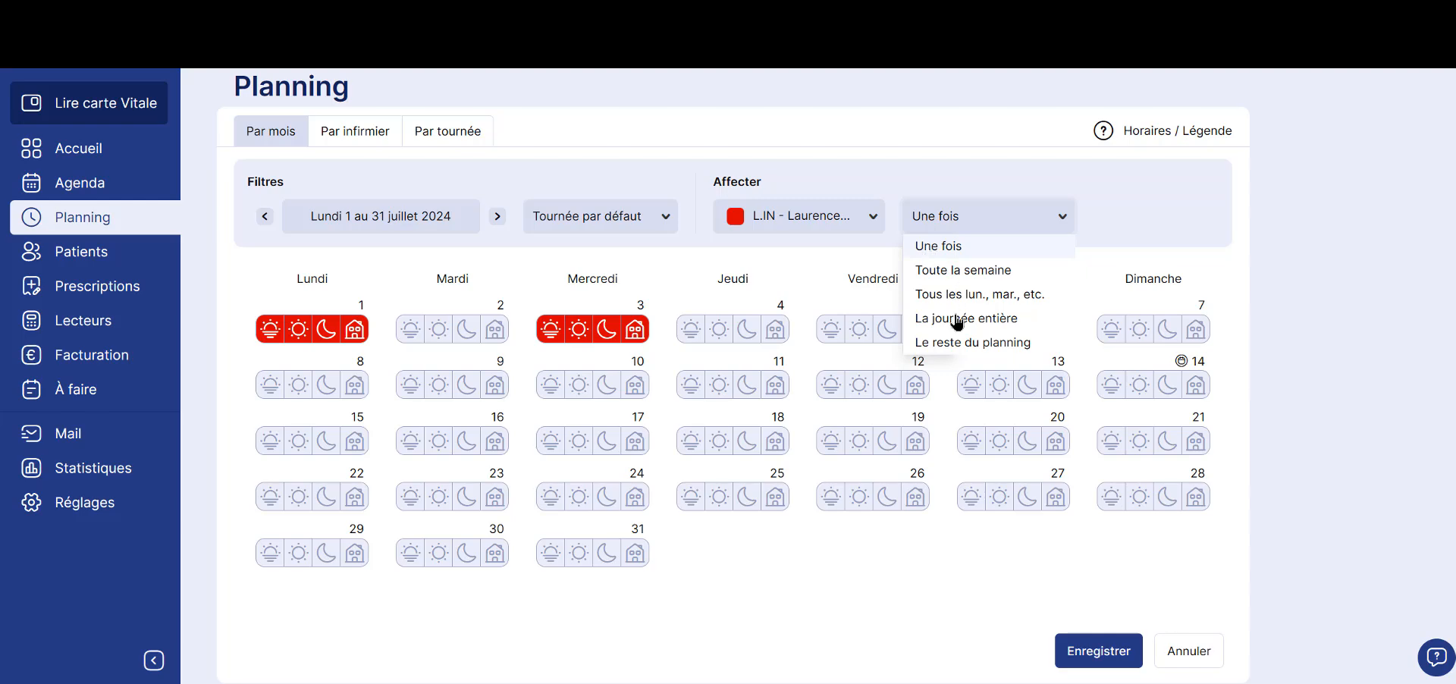
pyautogui.click(933, 272)
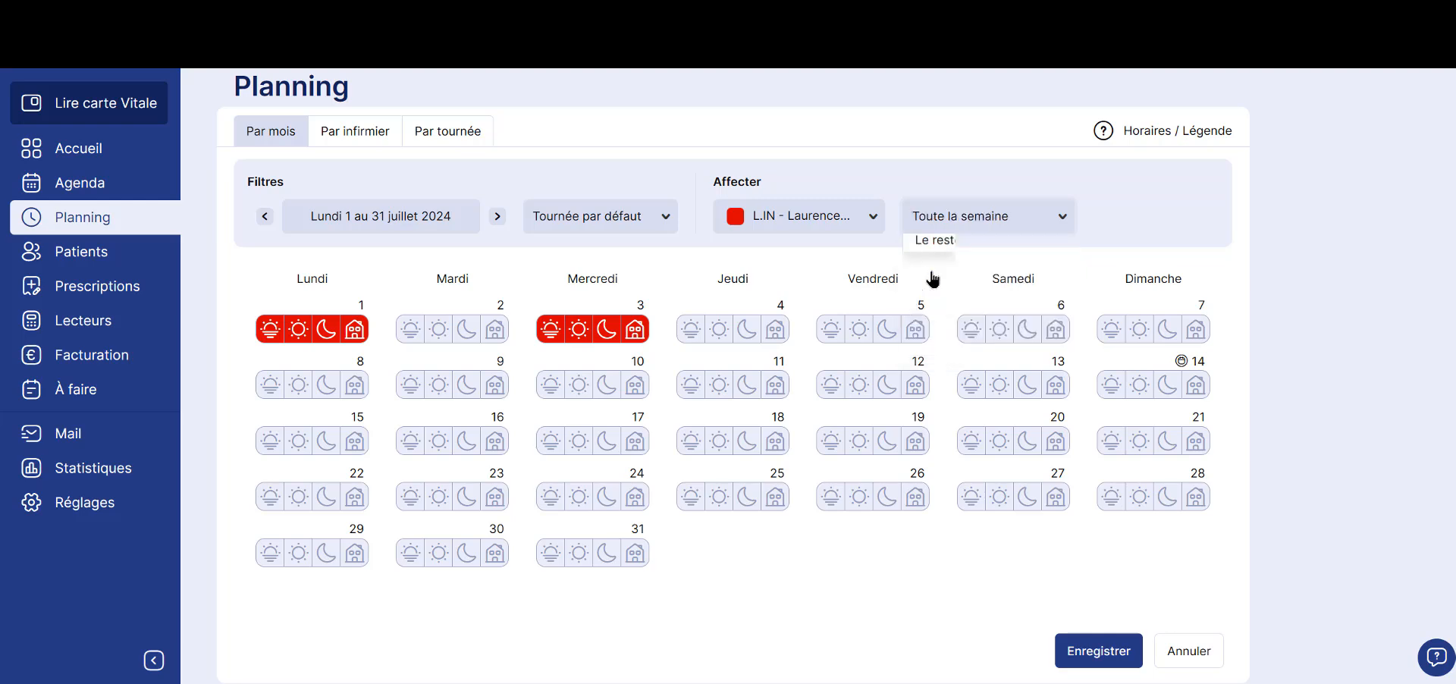
pyautogui.click(748, 384)
pyautogui.click(731, 389)
pyautogui.click(691, 385)
pyautogui.click(774, 384)
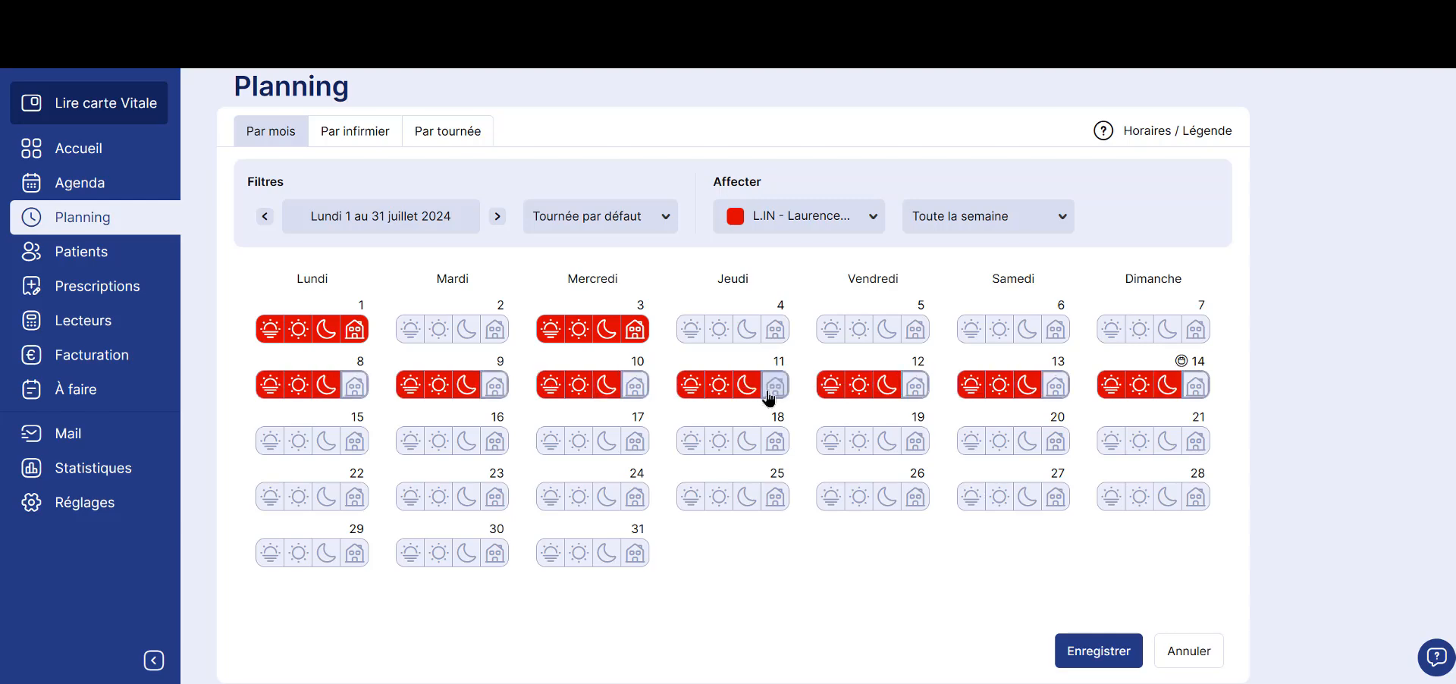
# Step: Assign the red-coded nurse to 4, 5 and 19 July using the "La journée entière" recurrence
pyautogui.click(948, 222)
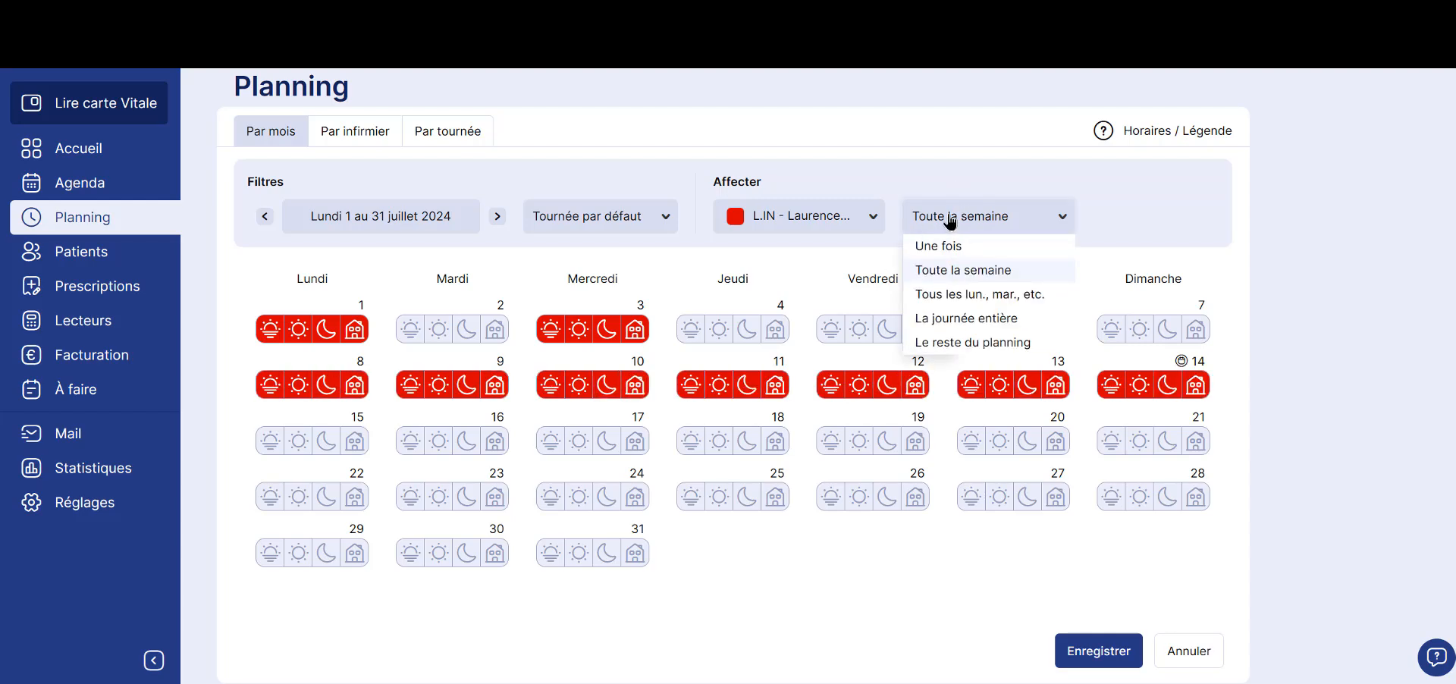
pyautogui.click(934, 320)
pyautogui.click(742, 329)
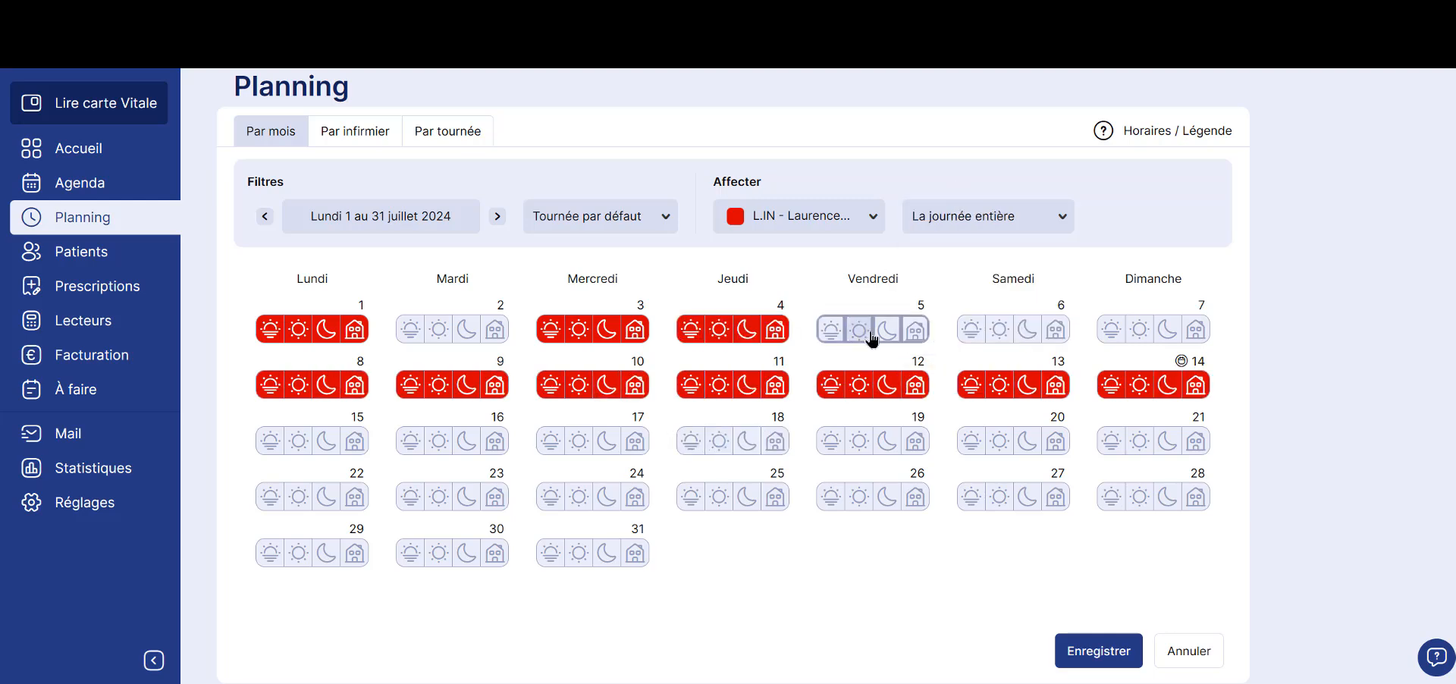
pyautogui.click(871, 332)
pyautogui.click(842, 441)
pyautogui.click(975, 221)
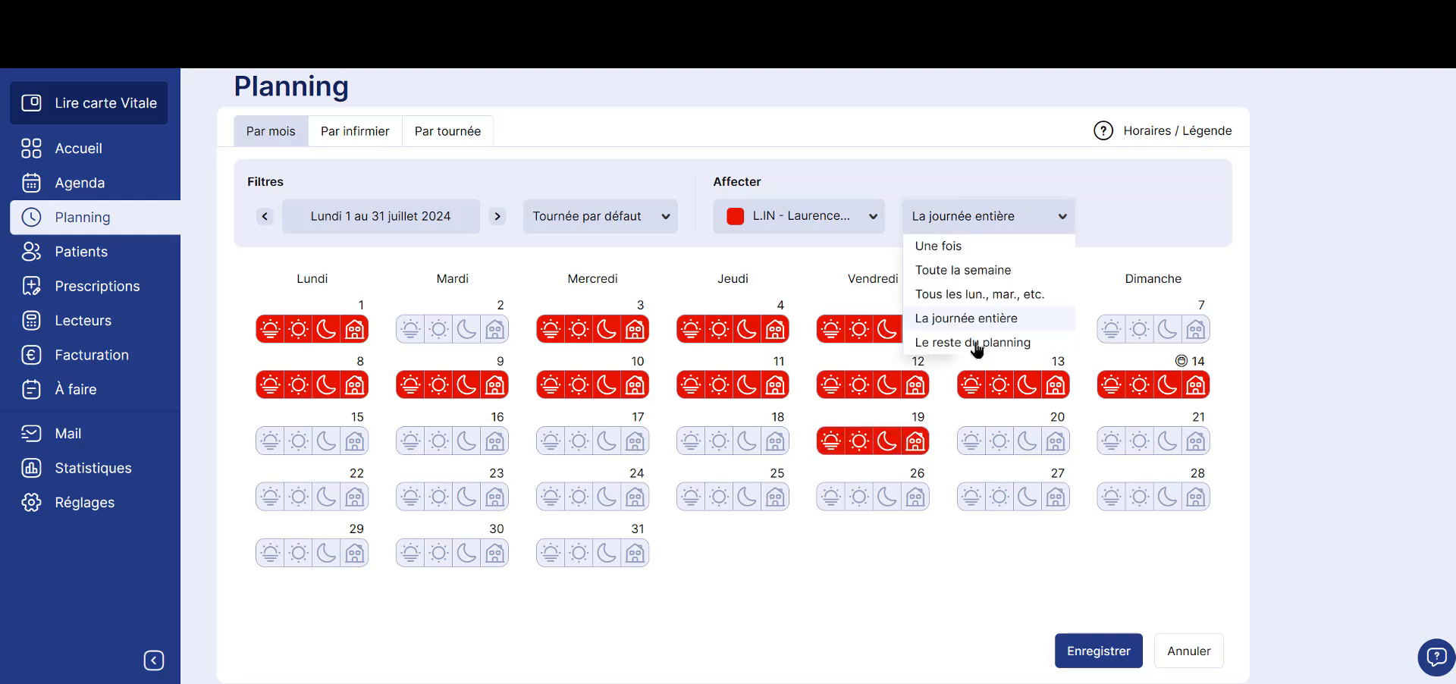
pyautogui.click(998, 325)
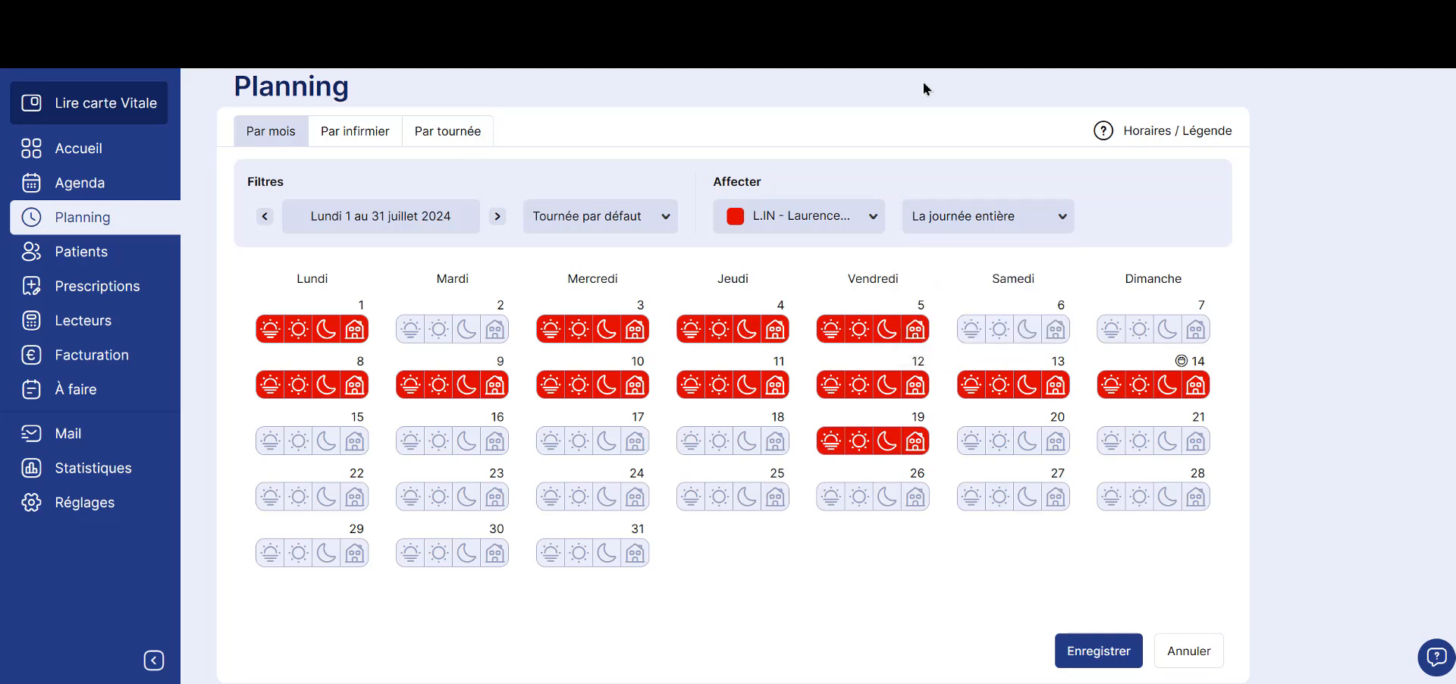
pyautogui.click(944, 226)
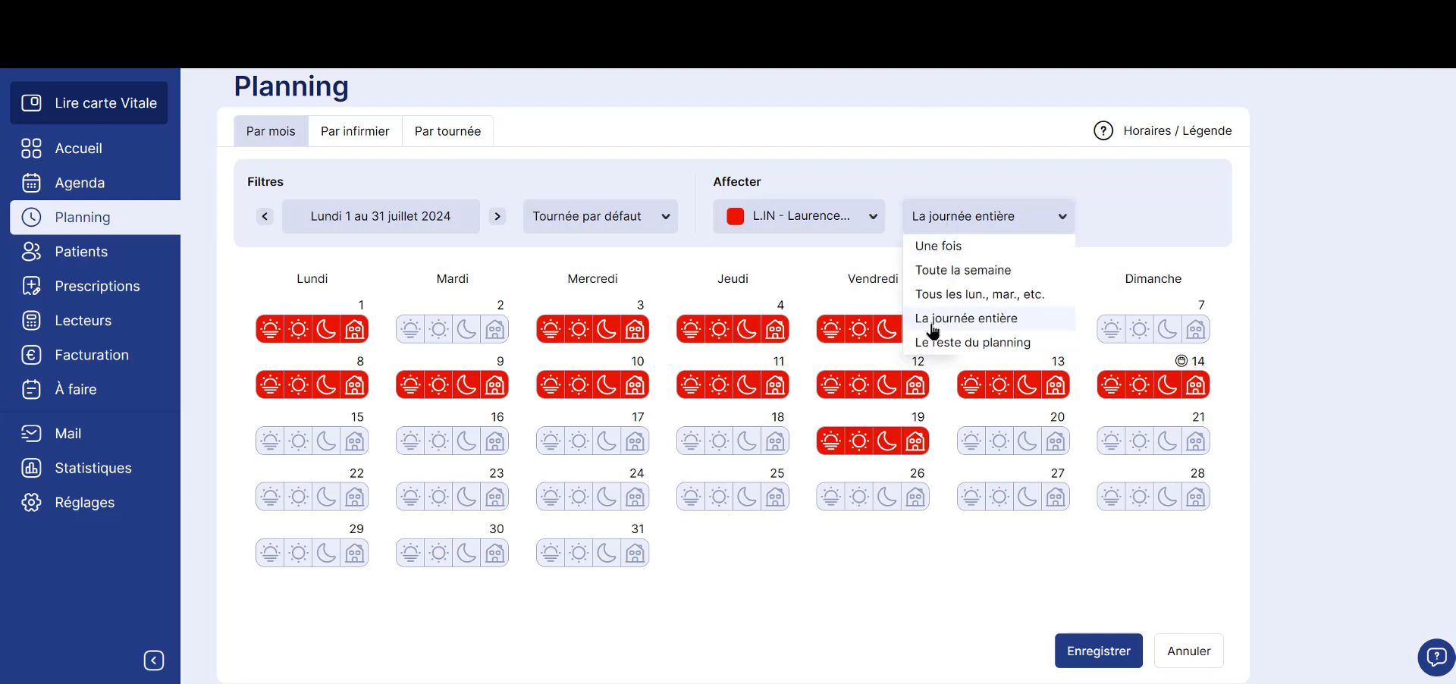
pyautogui.click(933, 322)
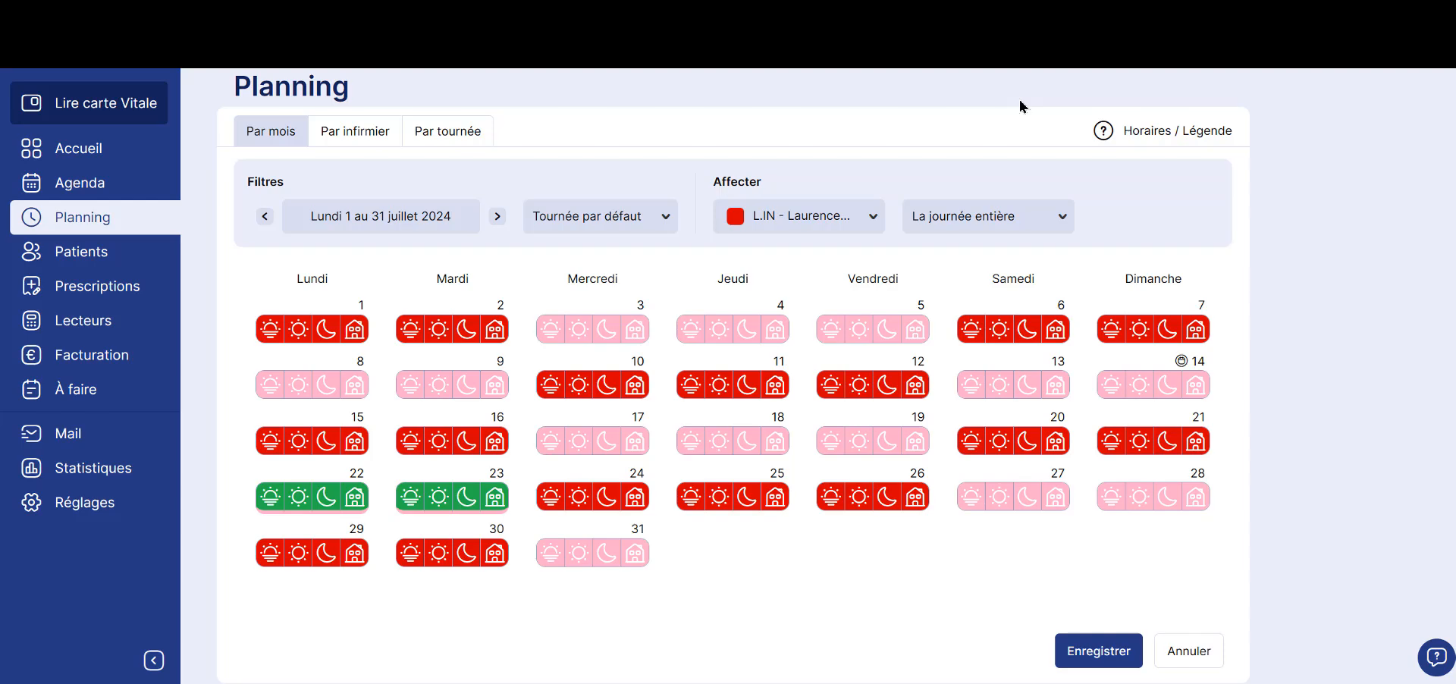
# Step: Assign the pink-coded nurse to the entire day of 1 July
pyautogui.click(796, 216)
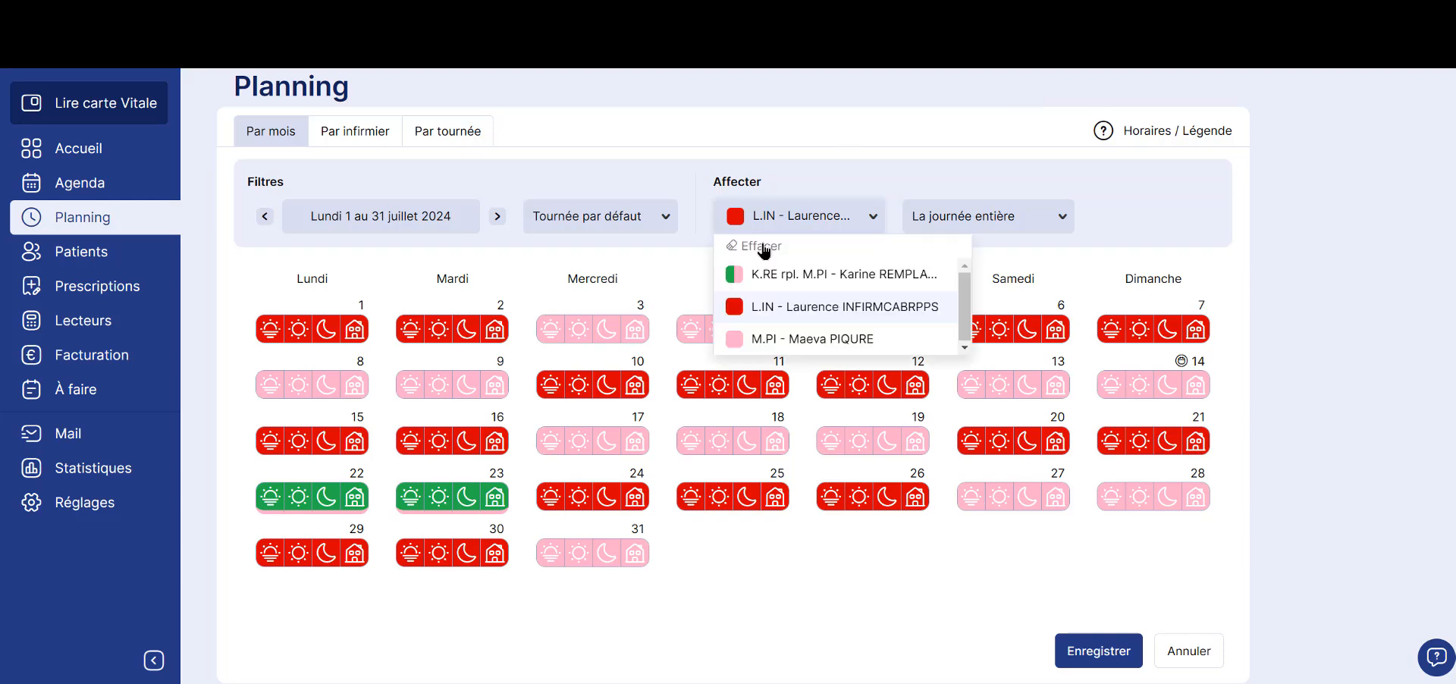
pyautogui.click(758, 250)
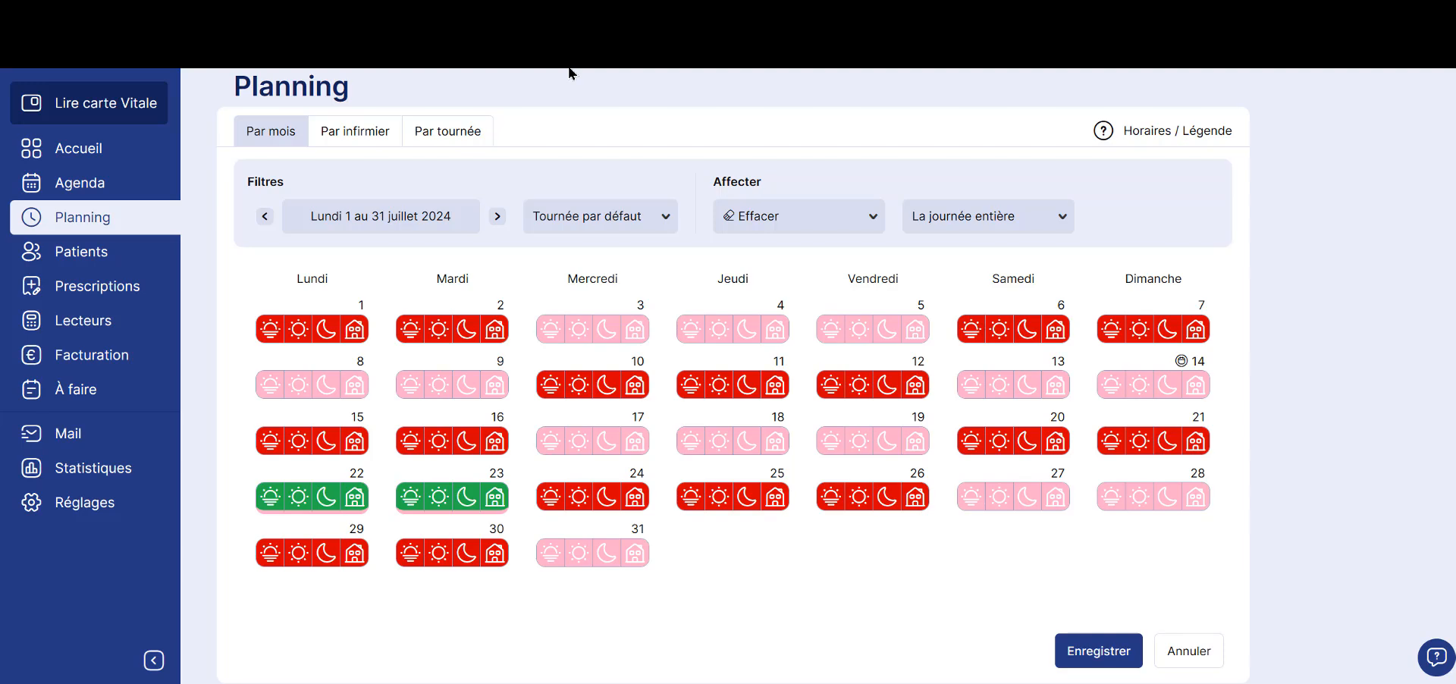
pyautogui.click(790, 229)
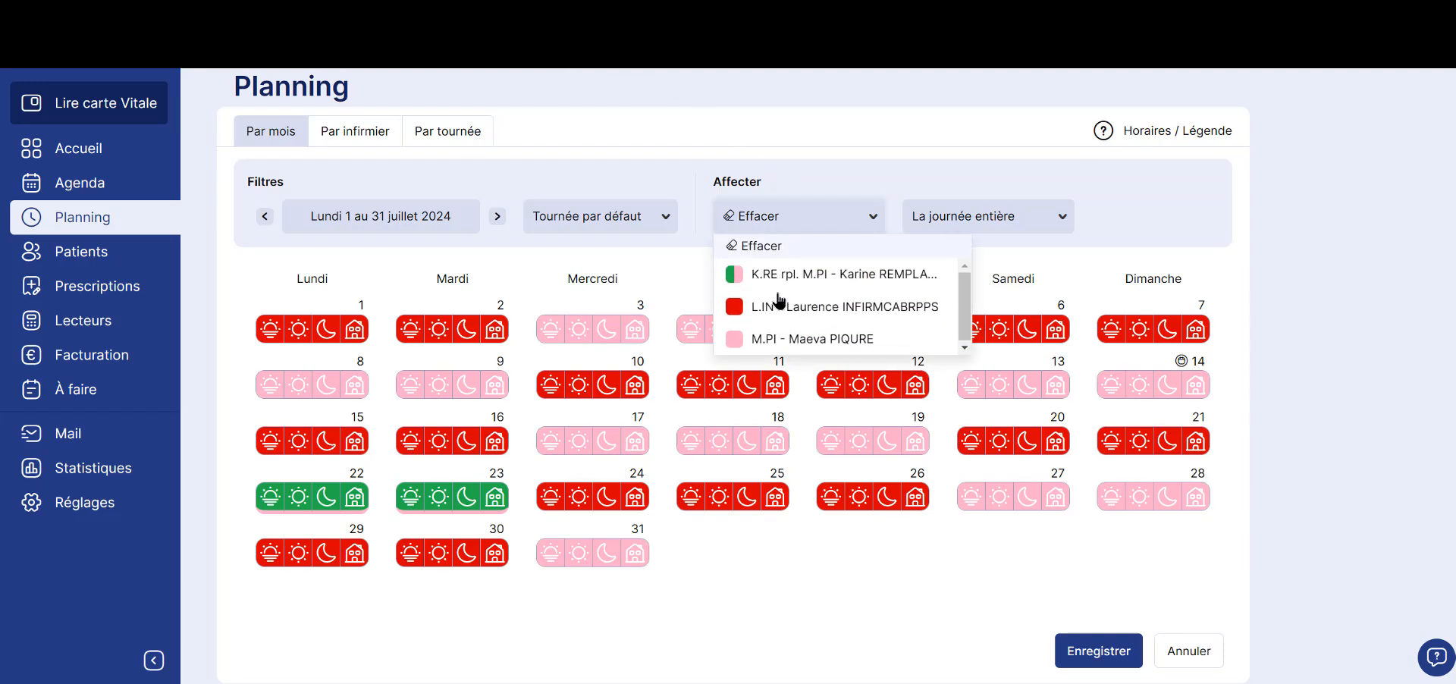
pyautogui.click(760, 338)
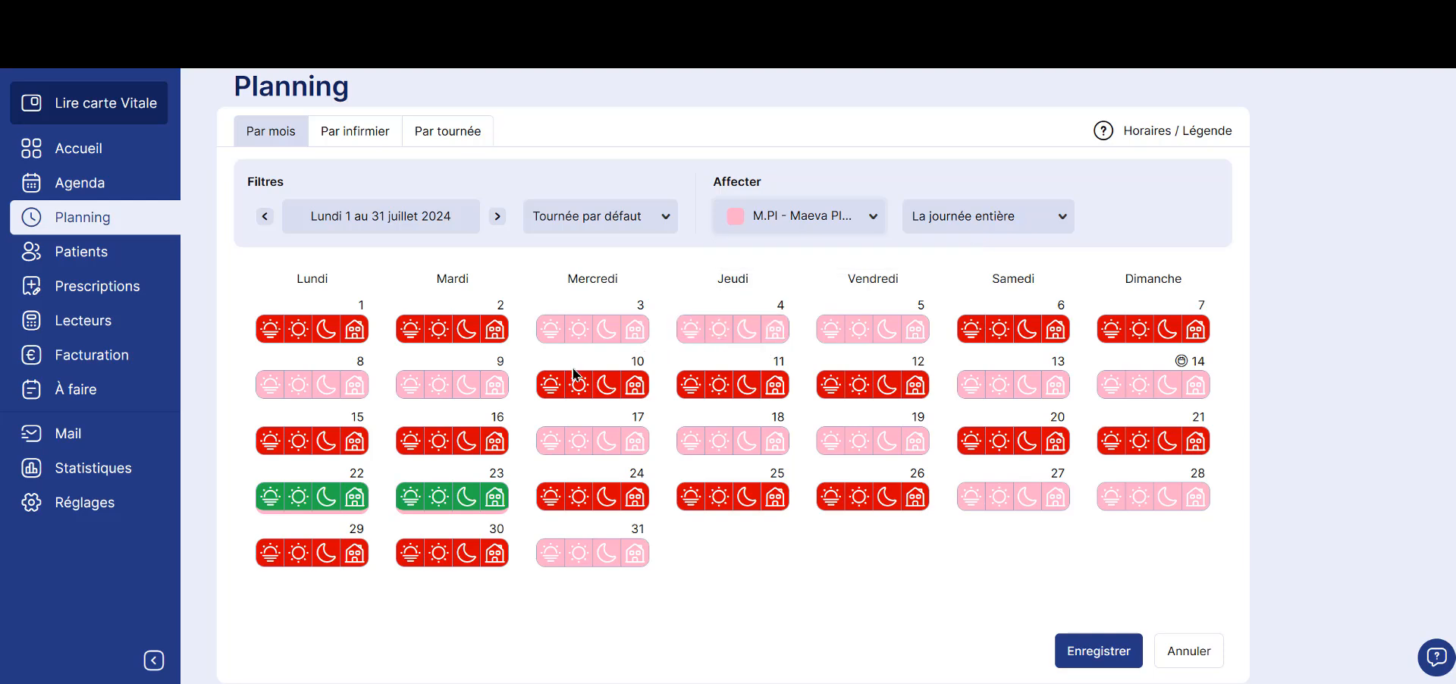
pyautogui.click(326, 330)
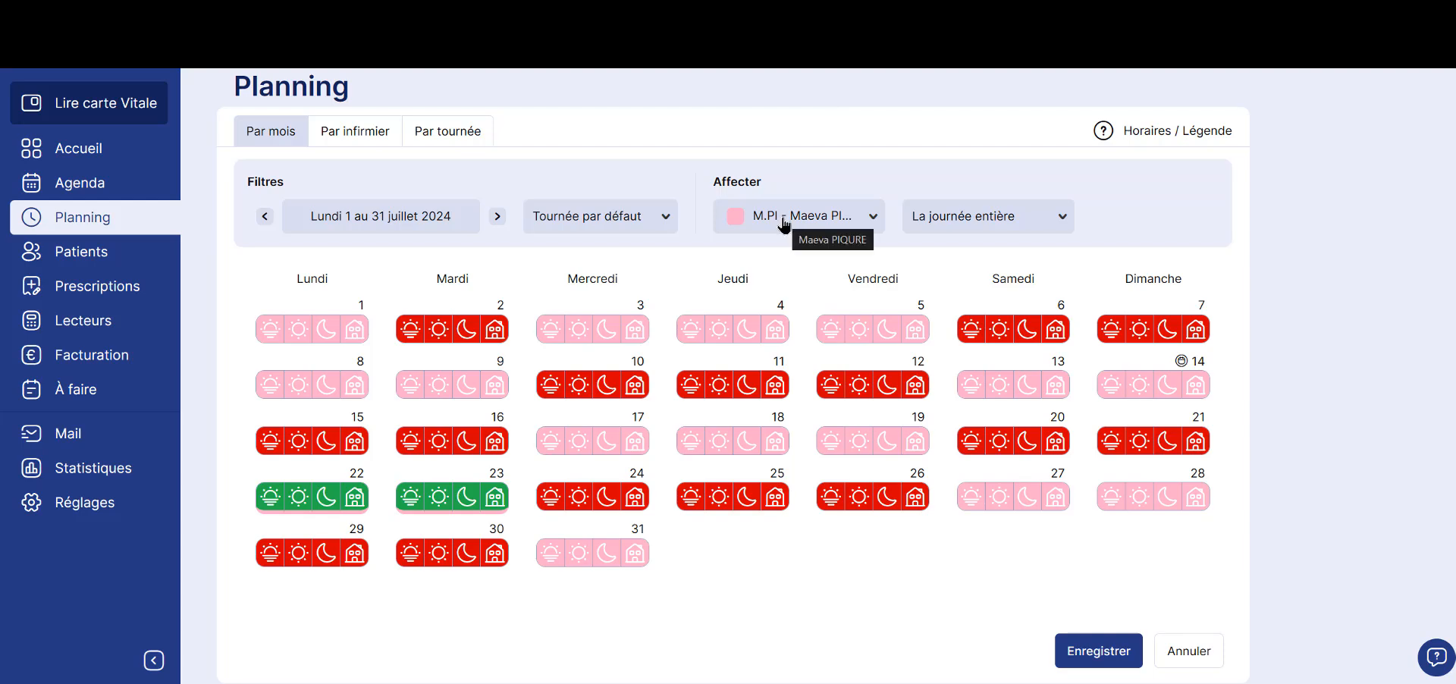
# Step: Reassign only the morning slot of 1 July to the red-coded nurse with the "Une fois" option
pyautogui.click(959, 218)
pyautogui.click(937, 247)
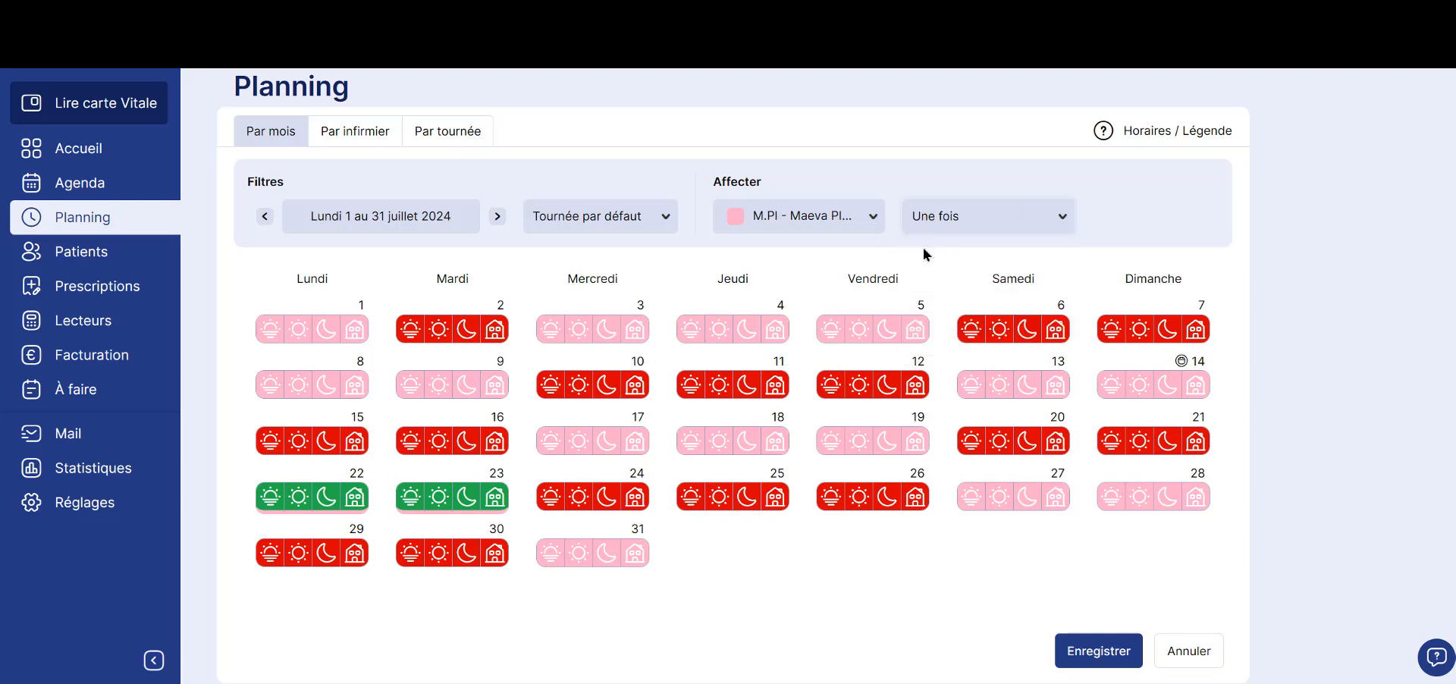
pyautogui.click(767, 215)
pyautogui.click(746, 306)
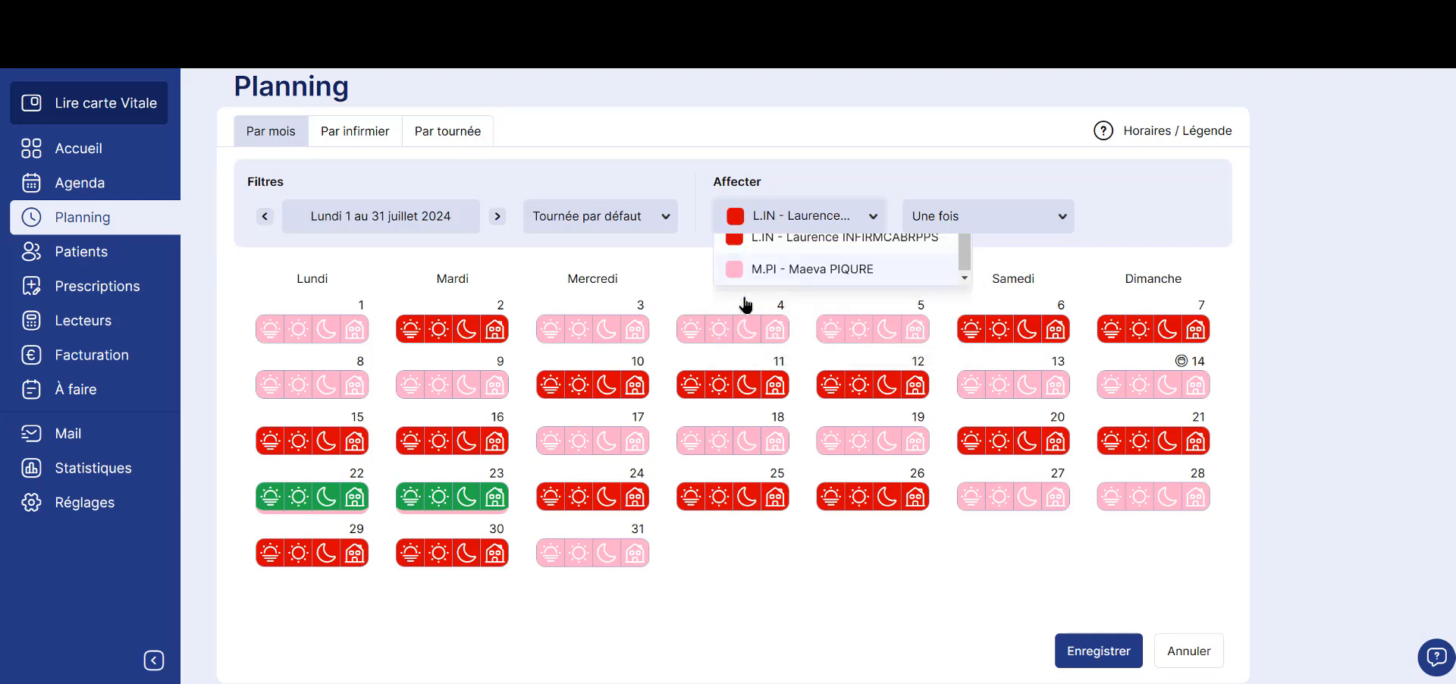
pyautogui.click(282, 341)
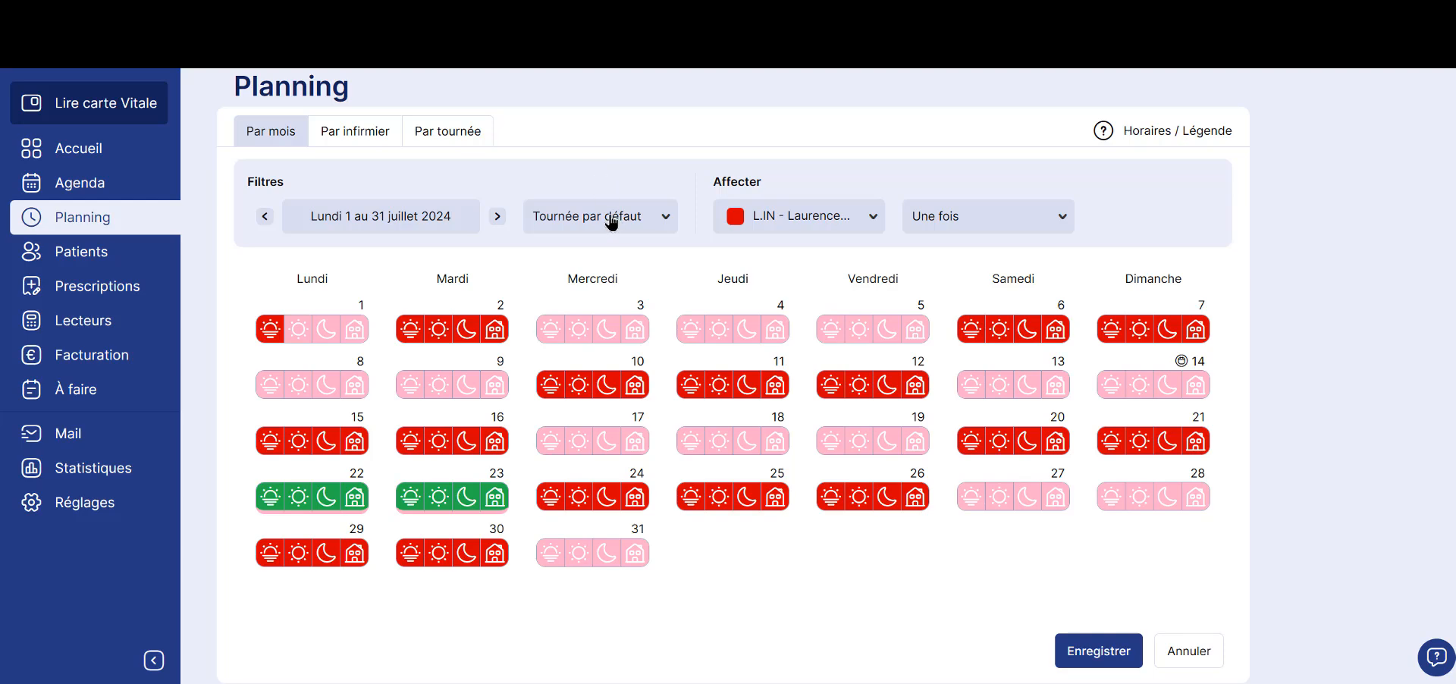
# Step: Check which tournées the planning filter offers and open the list of Tournées in the settings
pyautogui.click(613, 222)
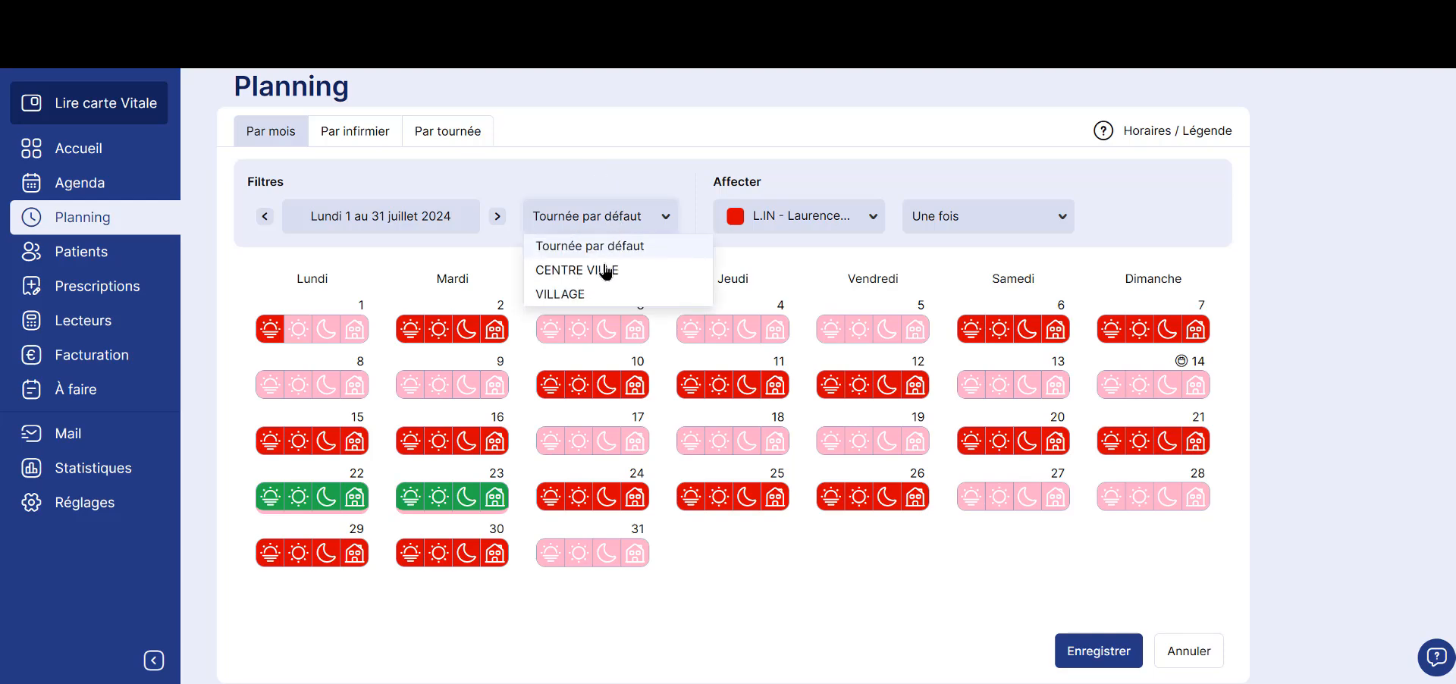
pyautogui.click(576, 140)
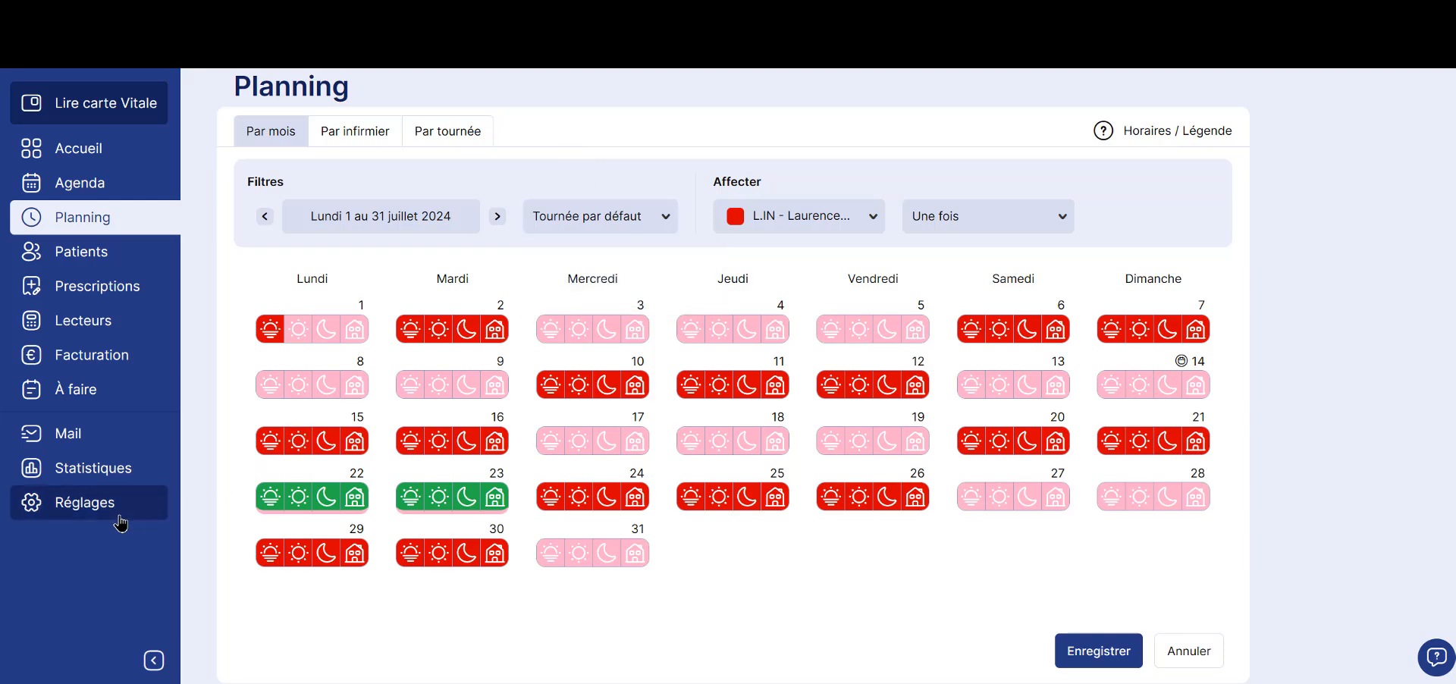
pyautogui.click(72, 514)
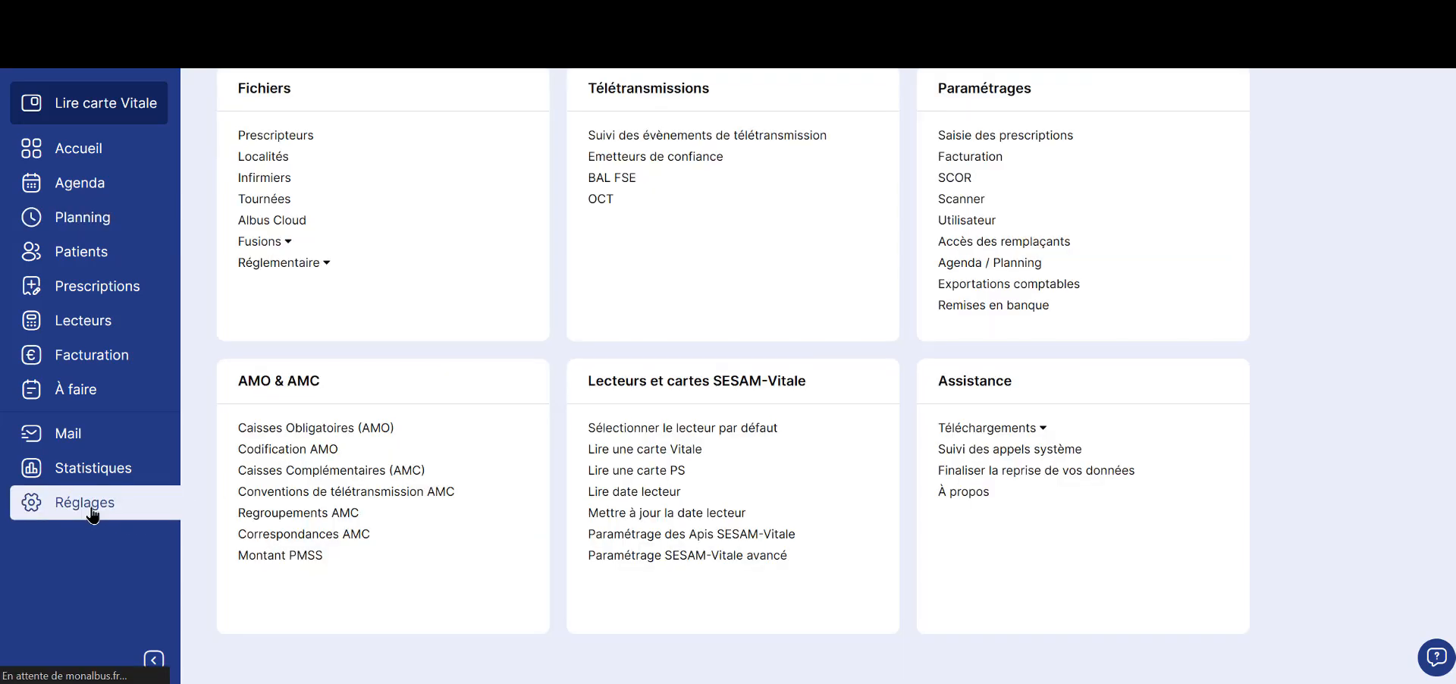
pyautogui.click(267, 199)
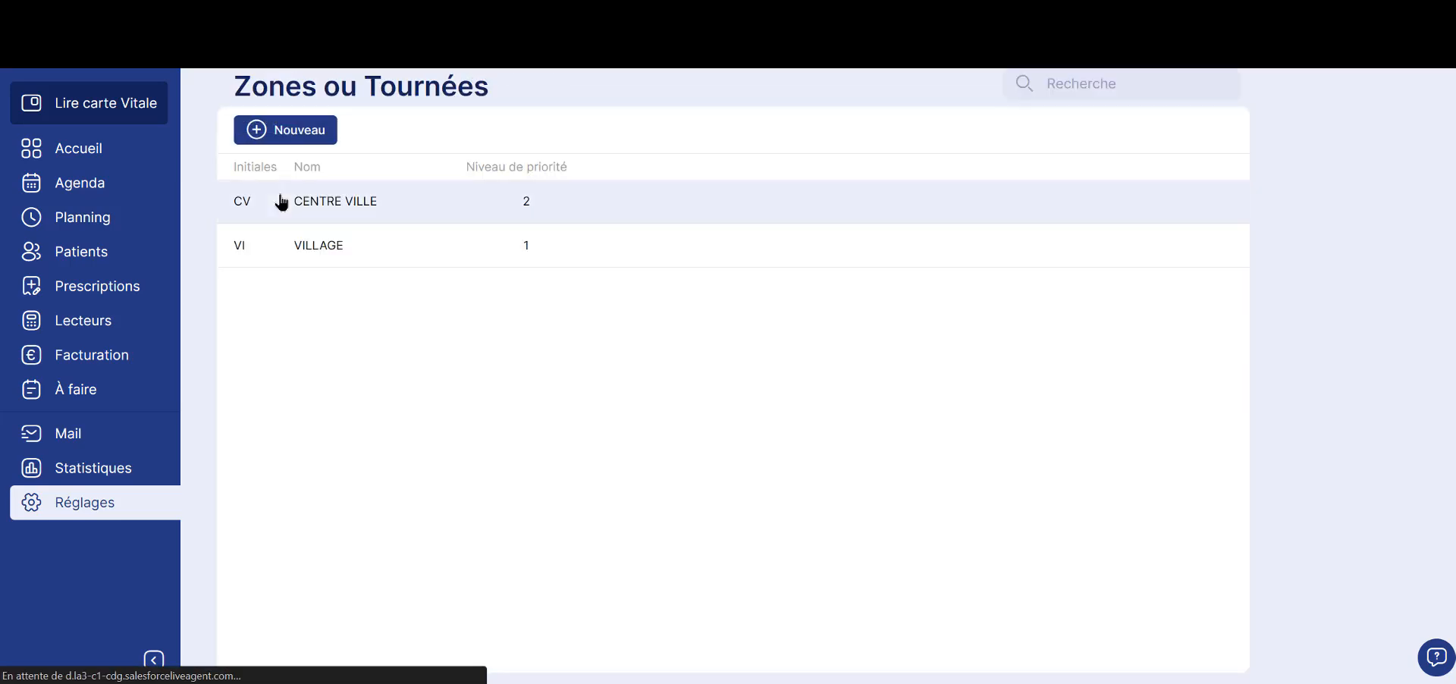
# Step: Go through the name, initials and priority fields of a new tournée, and save CENTRE VILLE with initials CV and priority 2
pyautogui.click(311, 139)
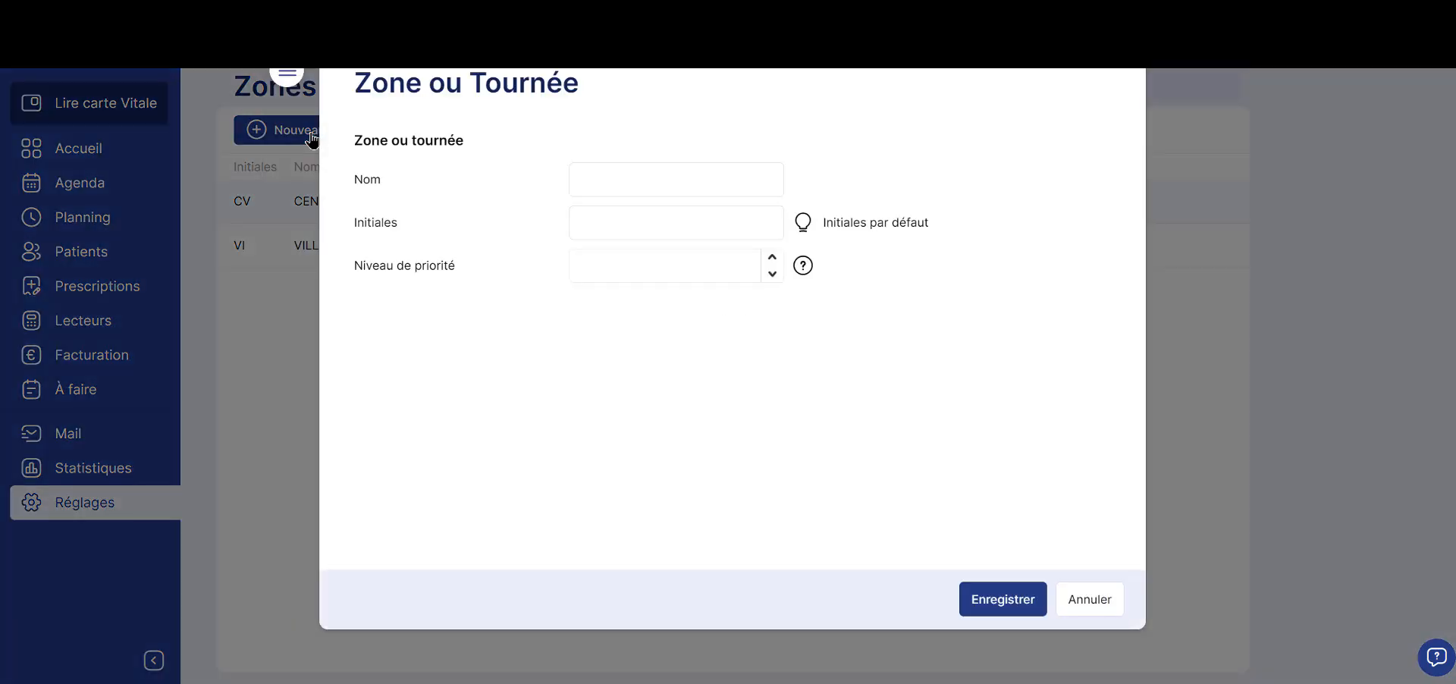
pyautogui.click(586, 176)
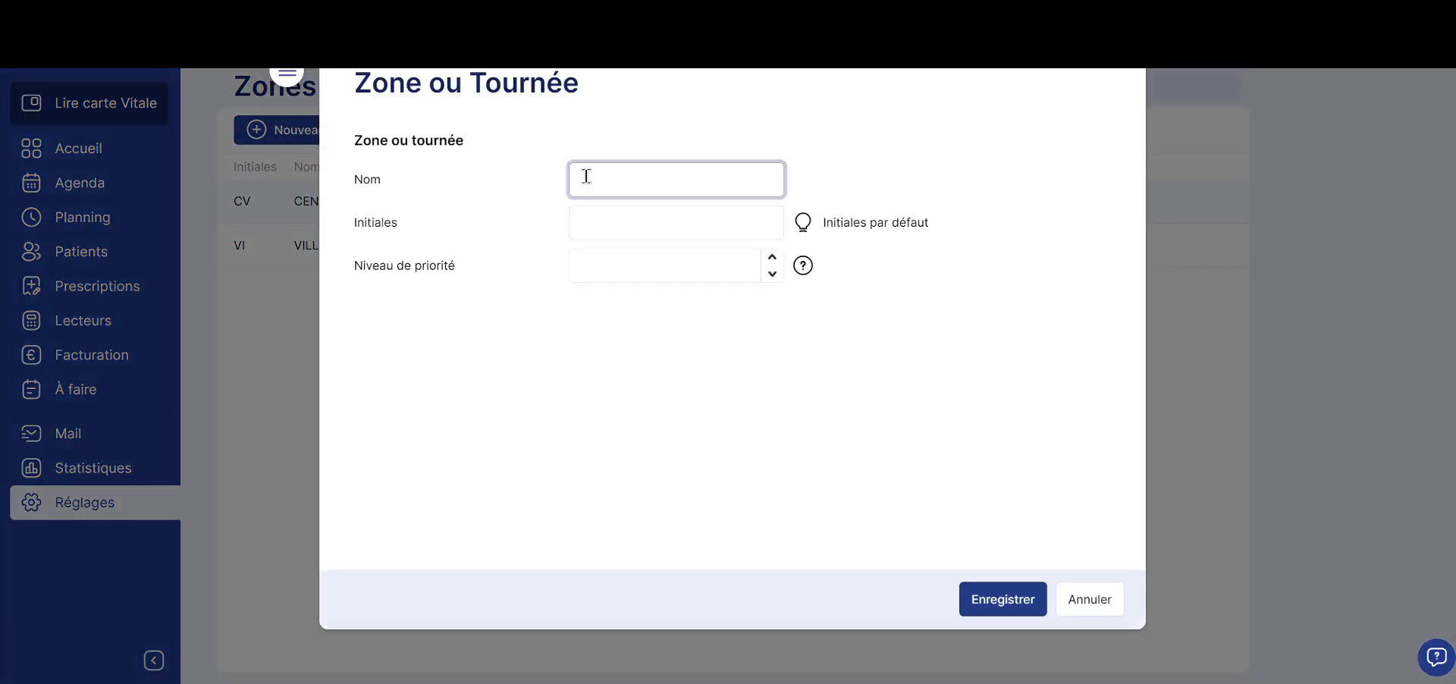
pyautogui.click(591, 219)
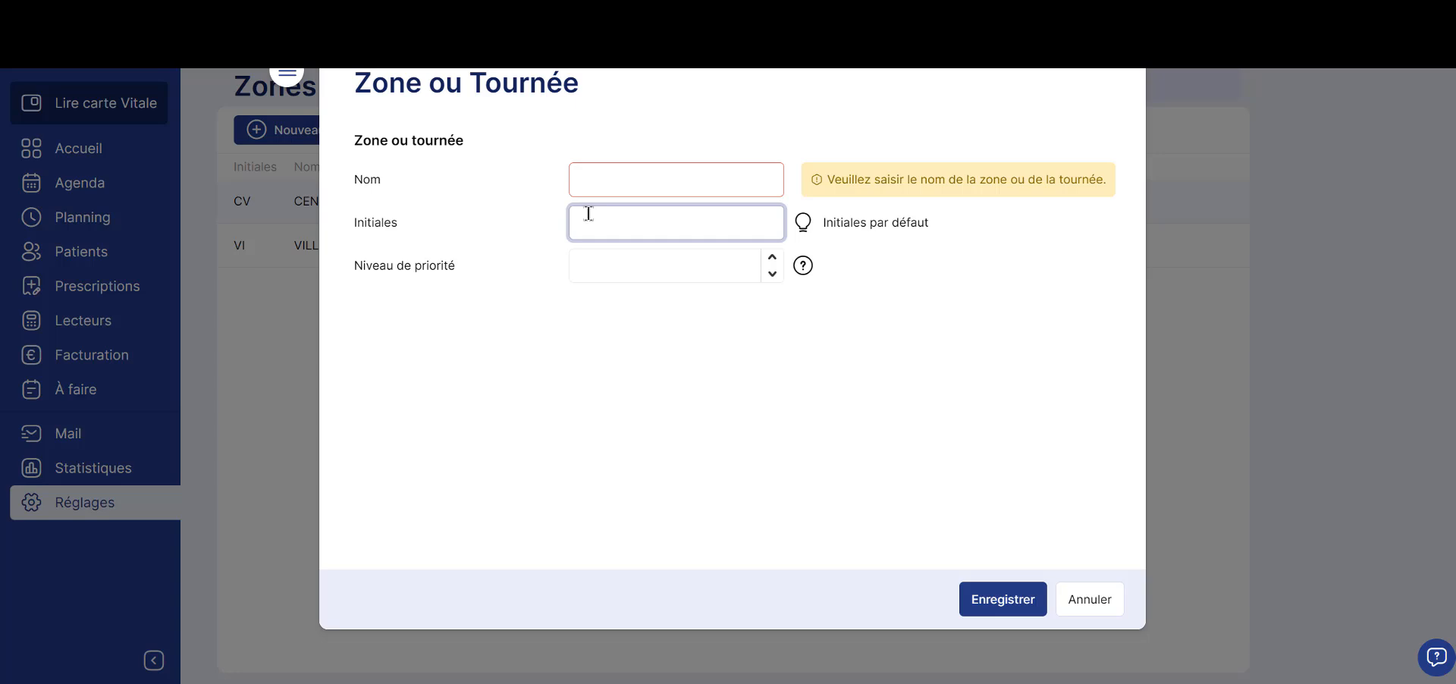
pyautogui.click(604, 263)
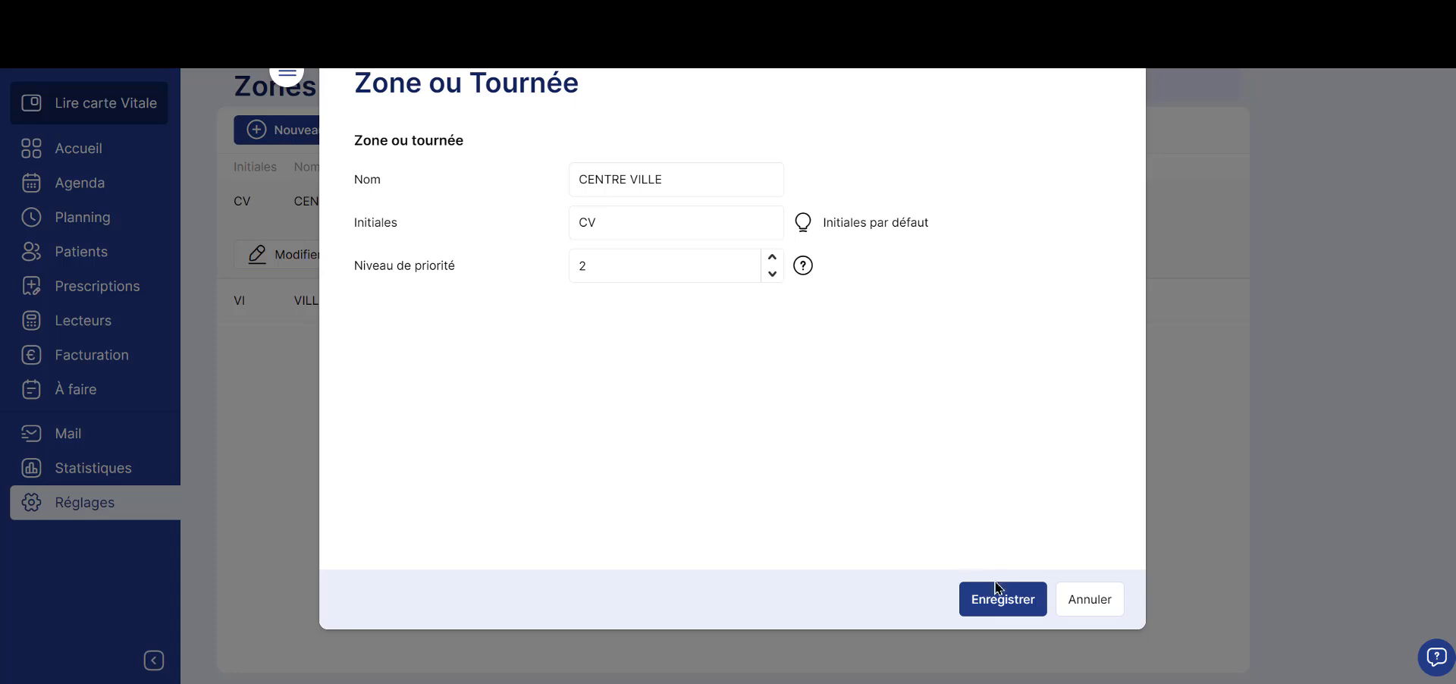
pyautogui.click(1002, 599)
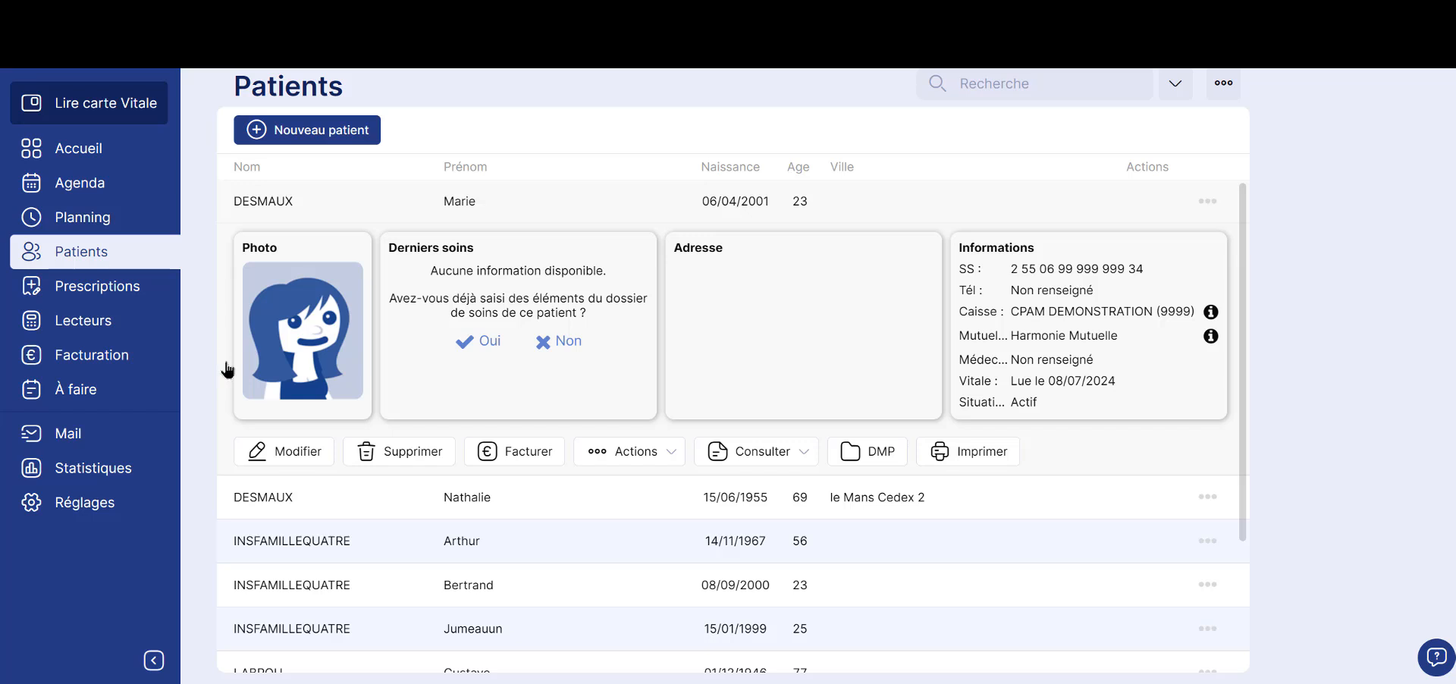
# Step: Edit the expanded patient's record to set its visit zone or tournée to CENTRE VILLE, and save it
pyautogui.click(292, 453)
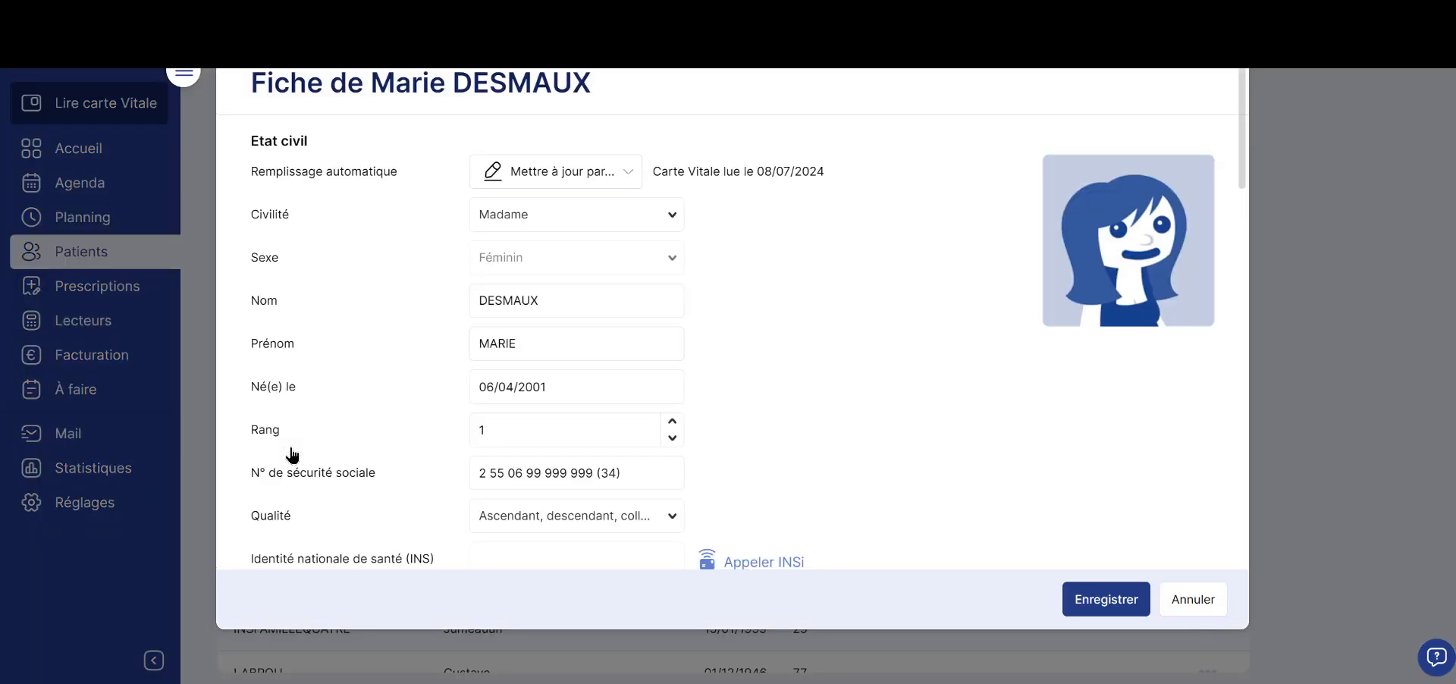
pyautogui.scroll(-5, 774, 318)
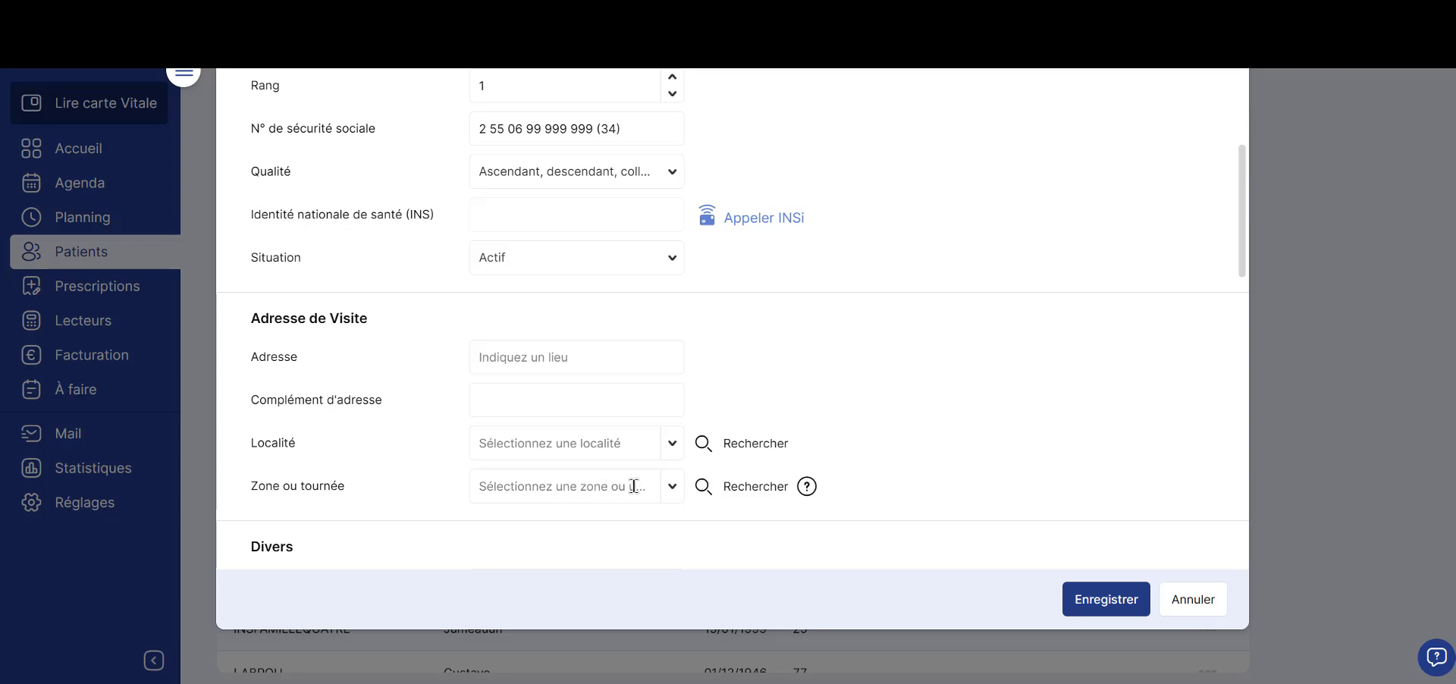
pyautogui.click(673, 488)
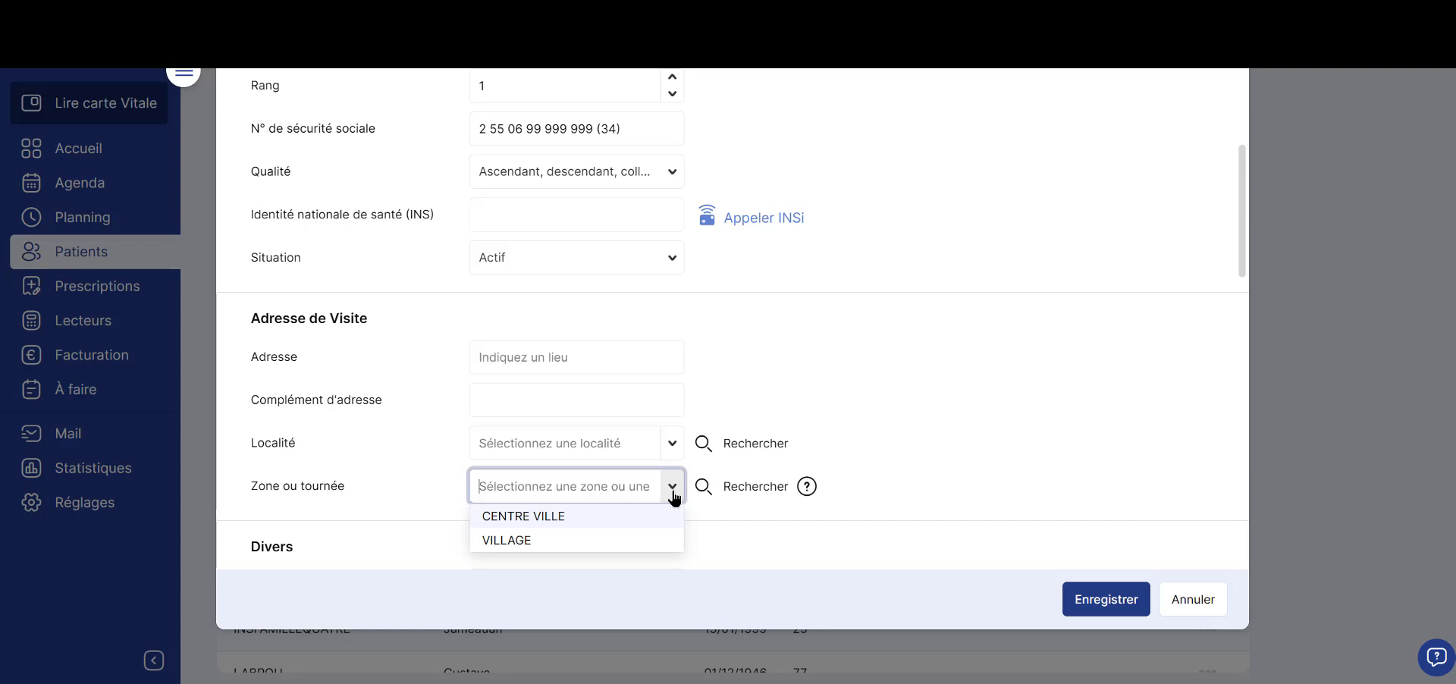
pyautogui.click(648, 516)
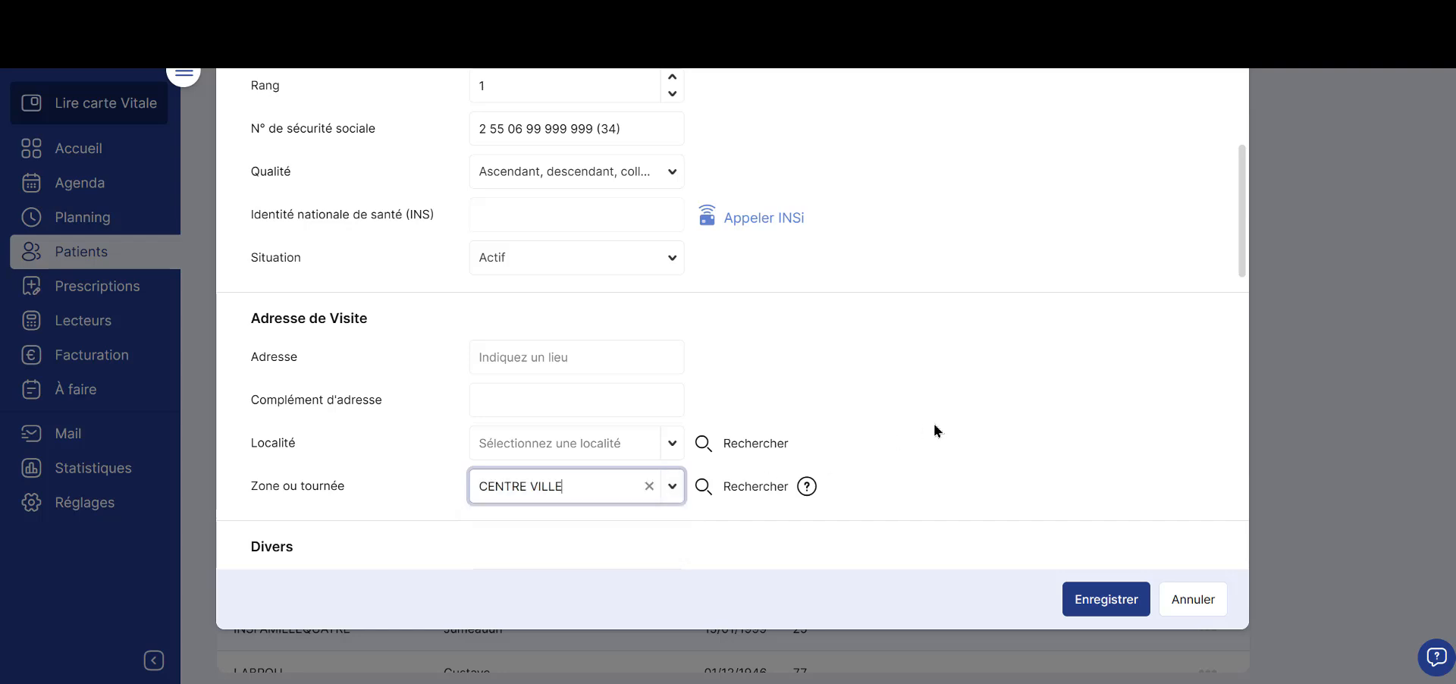
pyautogui.click(1106, 601)
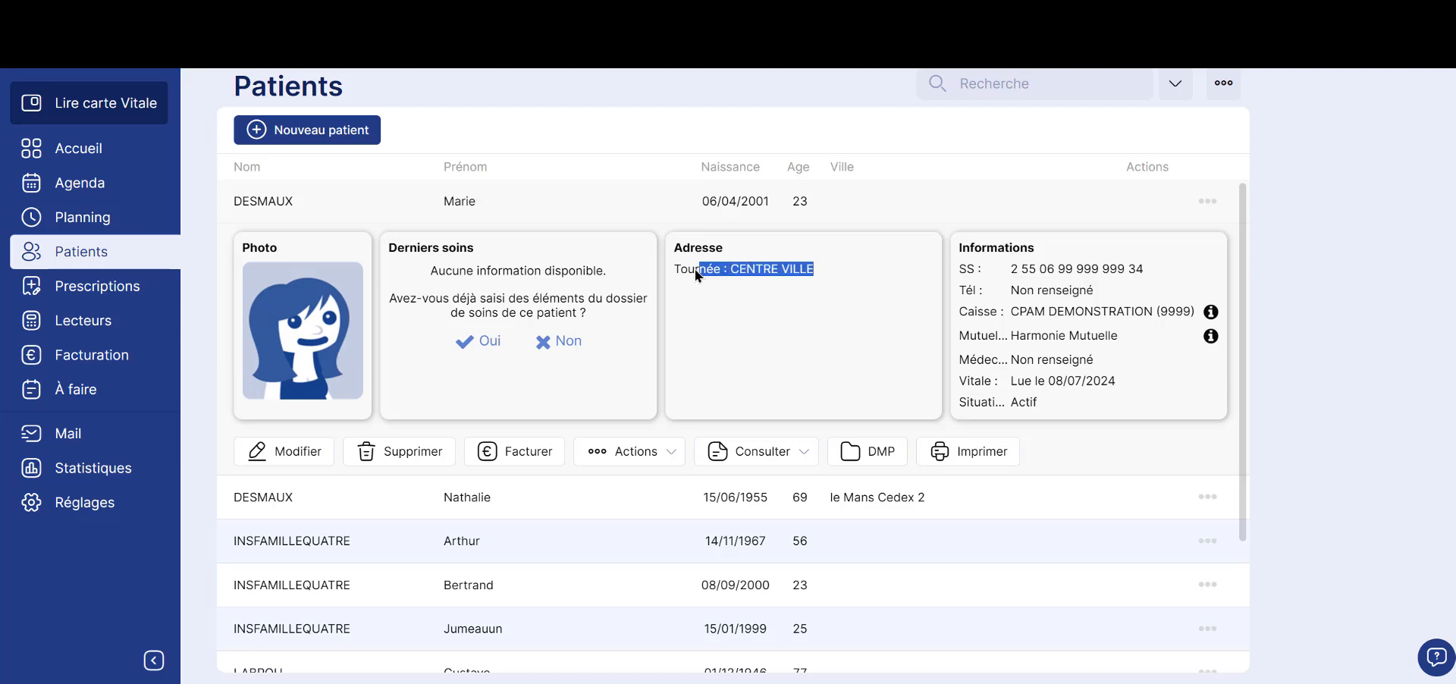
pyautogui.click(840, 283)
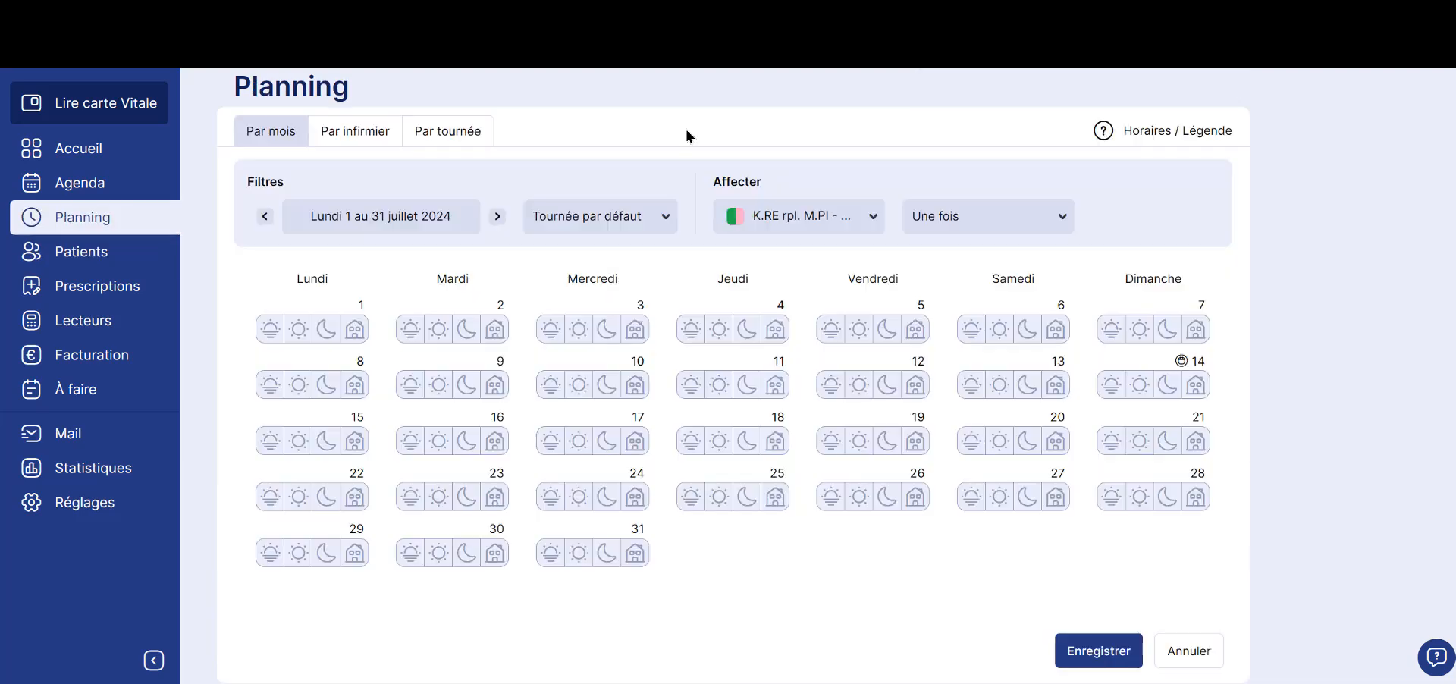
# Step: Filter the July 2024 planning to the CENTRE VILLE tournée and open the choice of nurse to assign
pyautogui.click(655, 220)
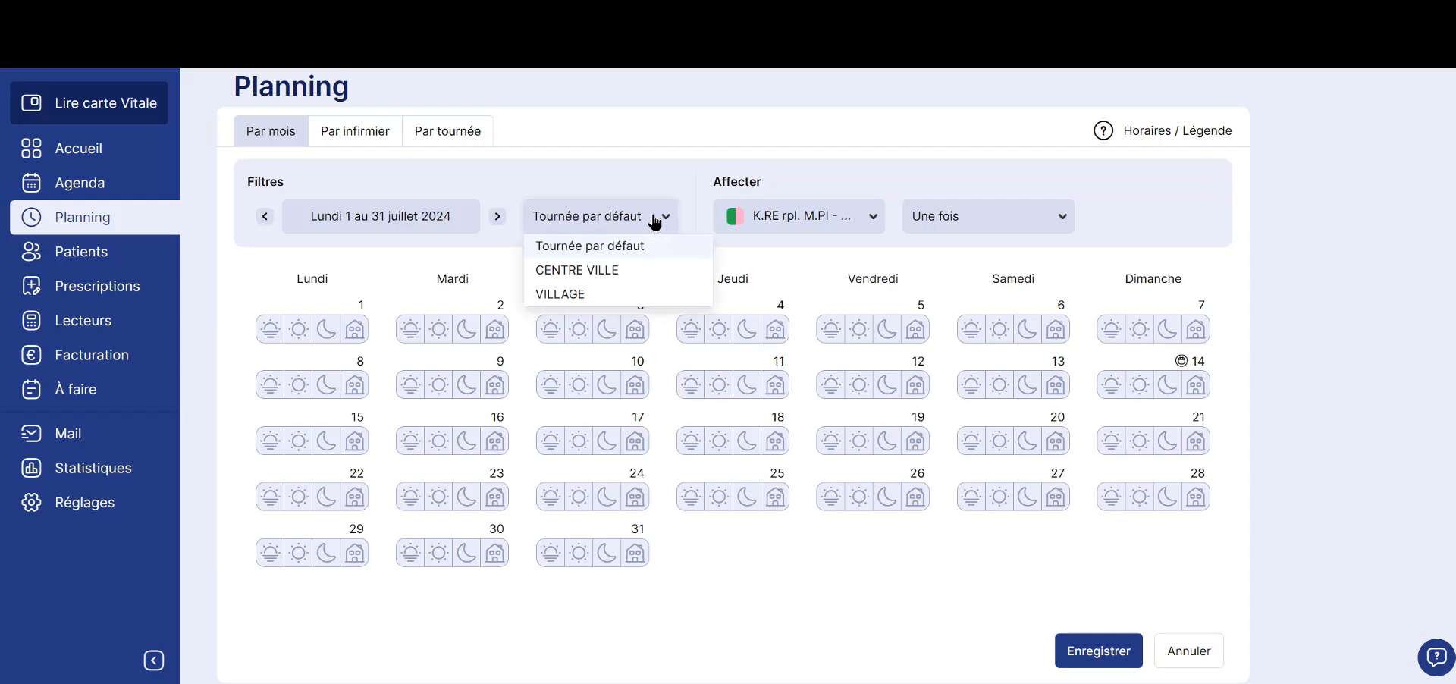
pyautogui.click(583, 271)
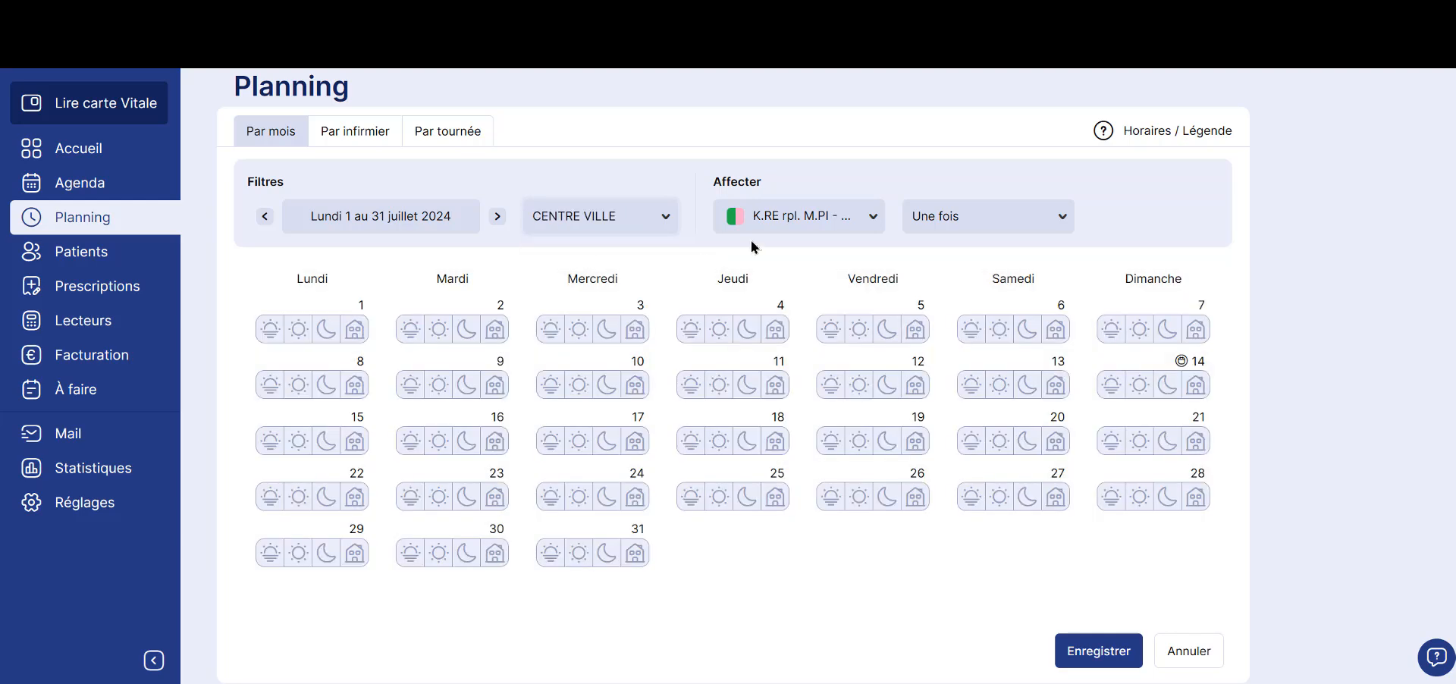
pyautogui.click(813, 219)
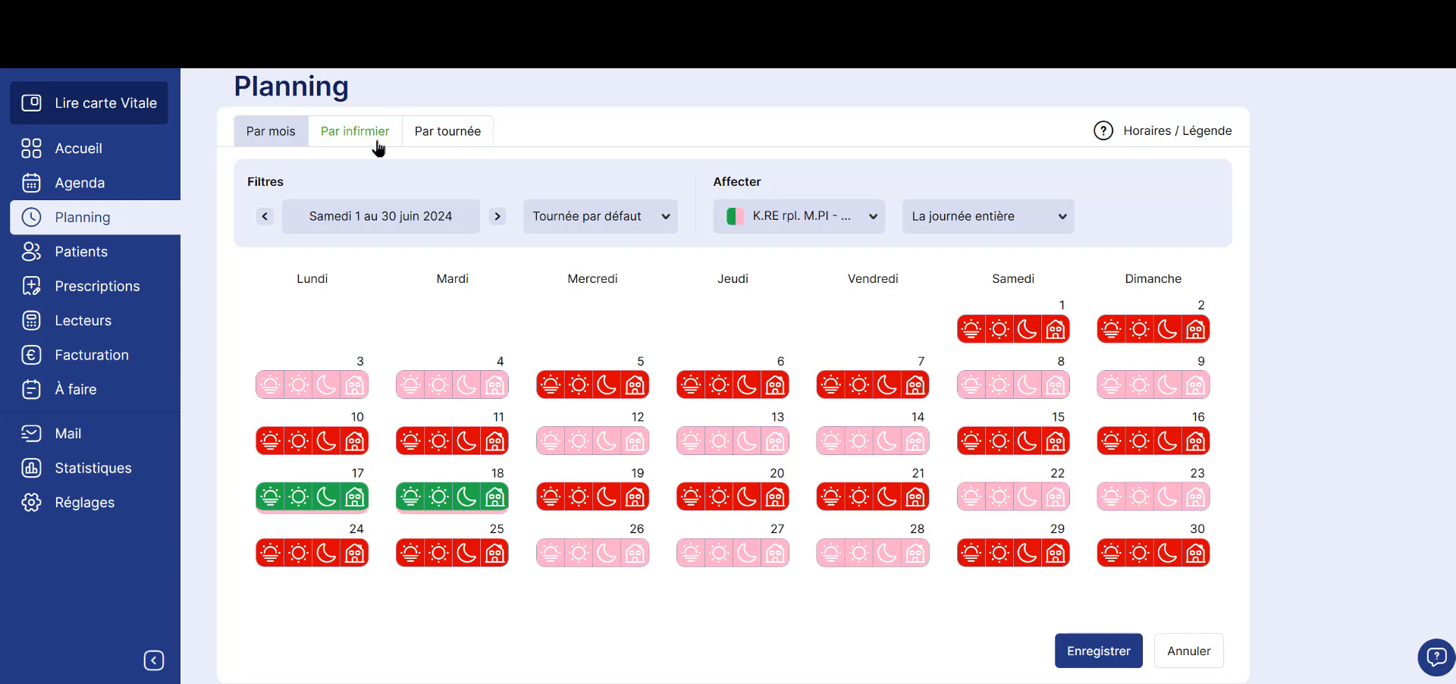
# Step: View the 15–21 July planning by nurse and by tournée
pyautogui.click(356, 134)
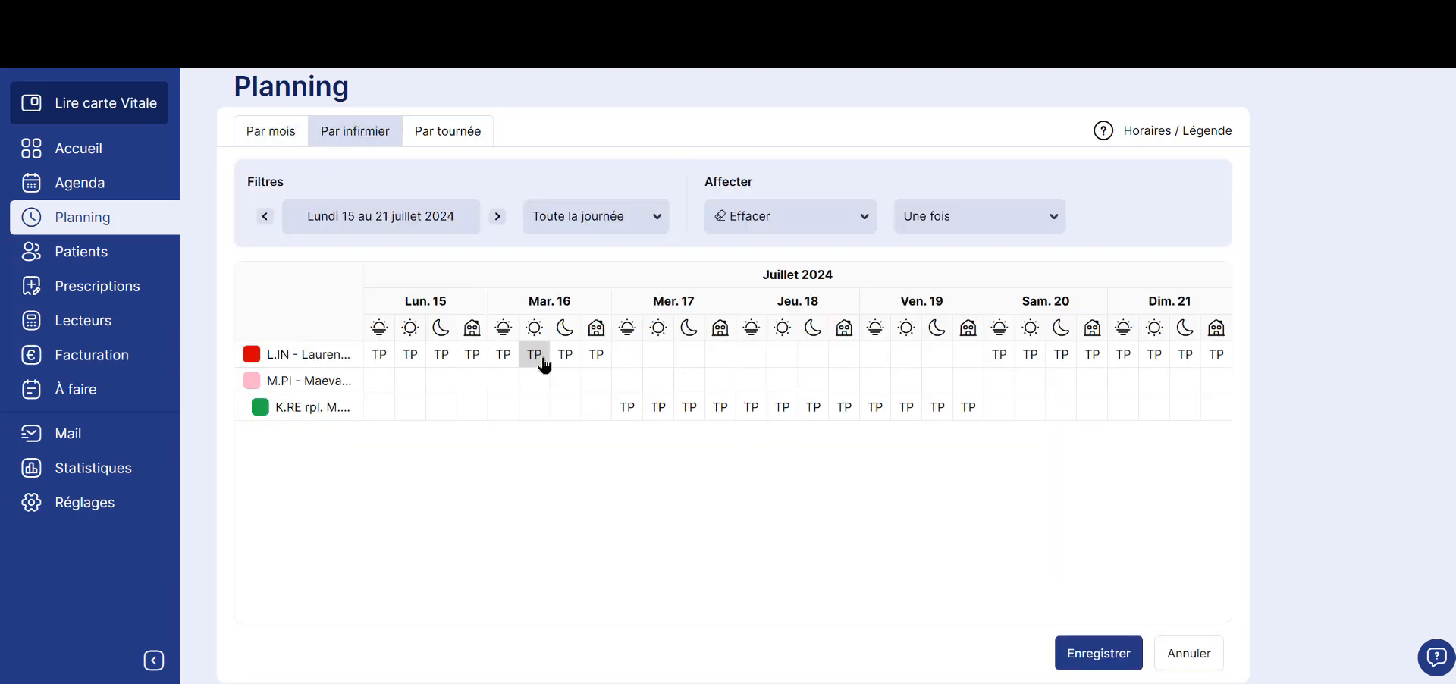
pyautogui.click(437, 140)
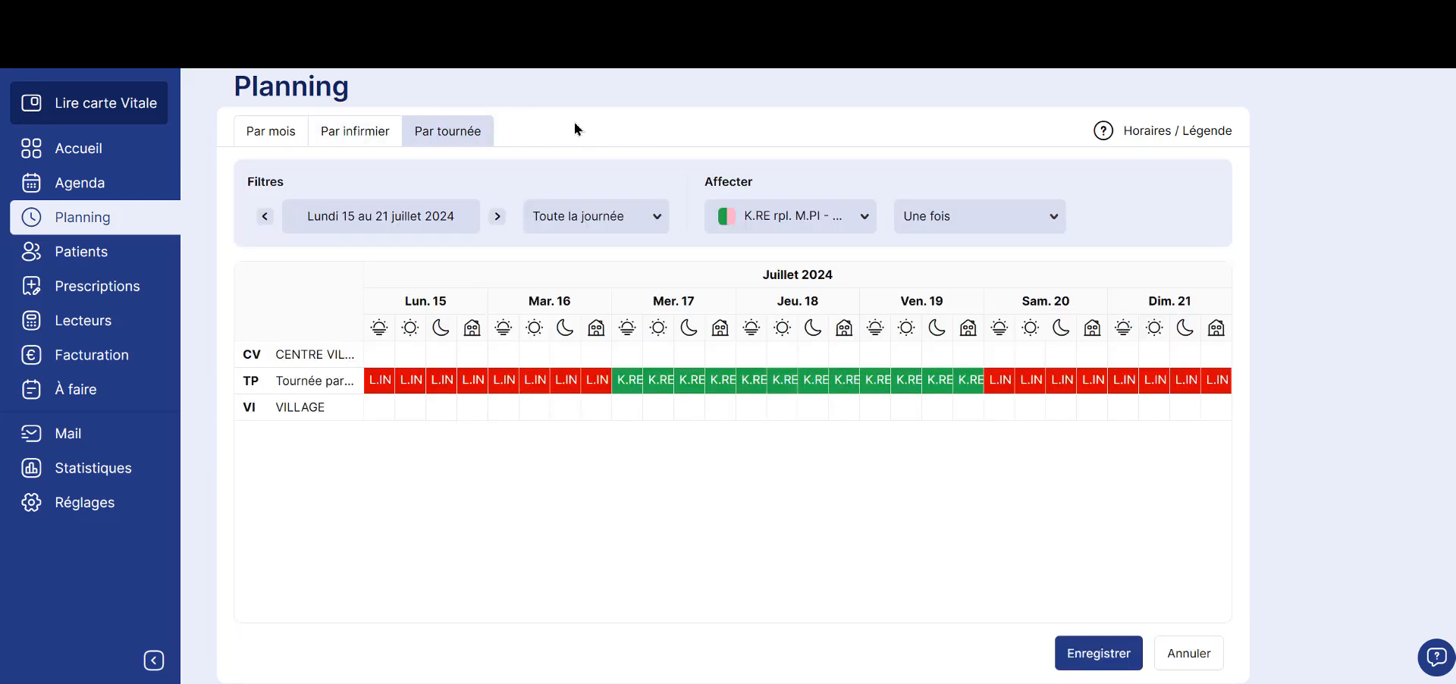